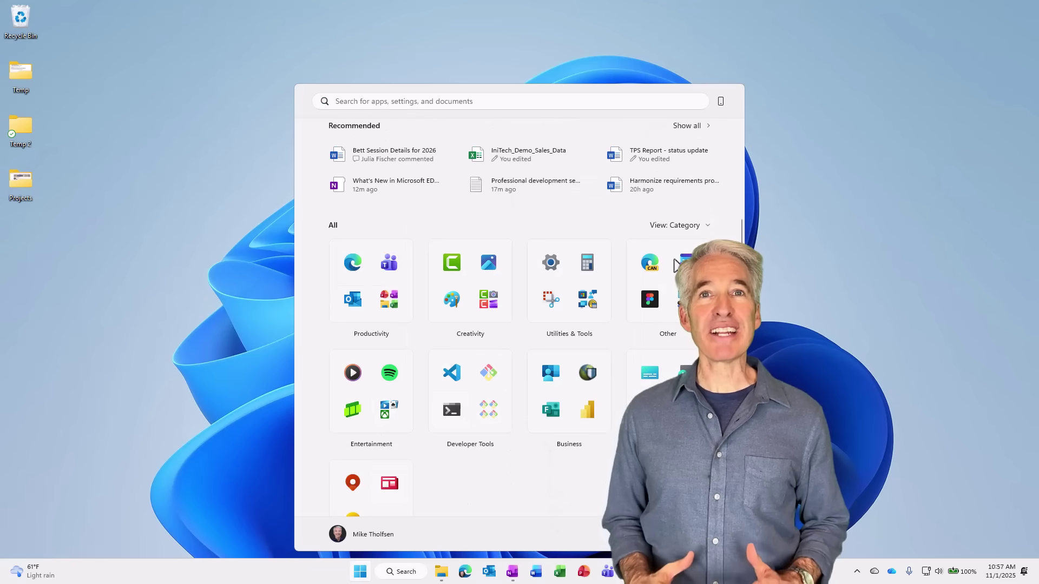
# Show all apps in the Start menu as an alphabetical grid and scroll through it
pyautogui.click(679, 225)
pyautogui.click(676, 262)
pyautogui.scroll(-5, 676, 262)
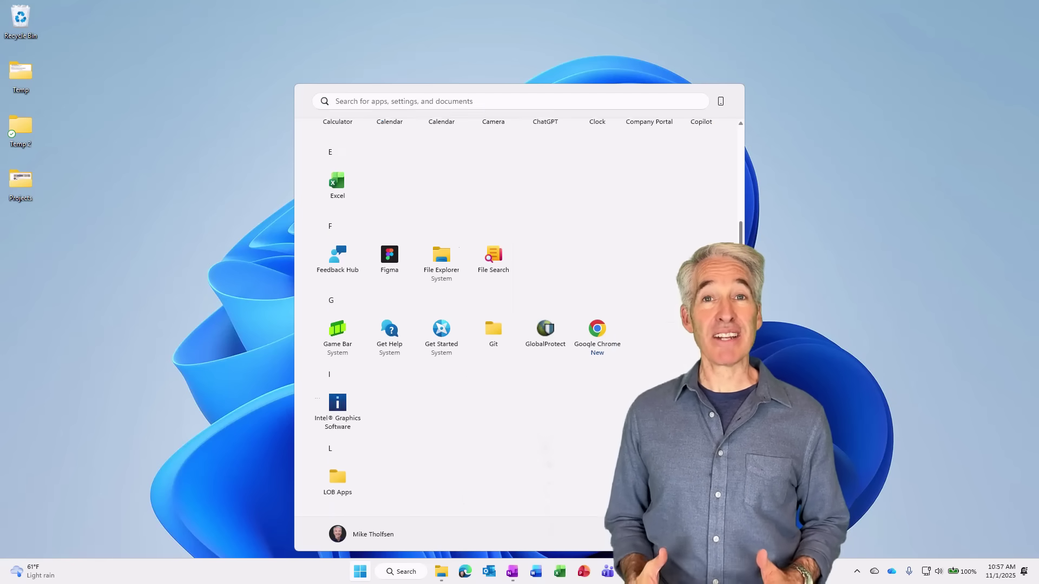
pyautogui.scroll(-5, 514, 319)
pyautogui.scroll(5, 514, 319)
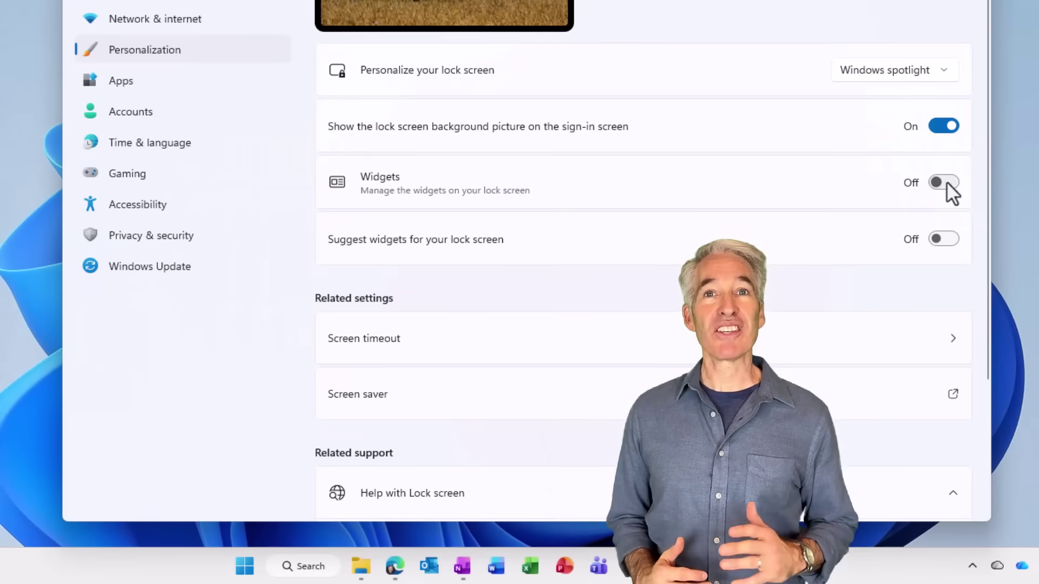
# Turn on lock-screen widgets, add another one, and enter 'Help me research the new Windows 11 features for fall 2025'
pyautogui.click(948, 193)
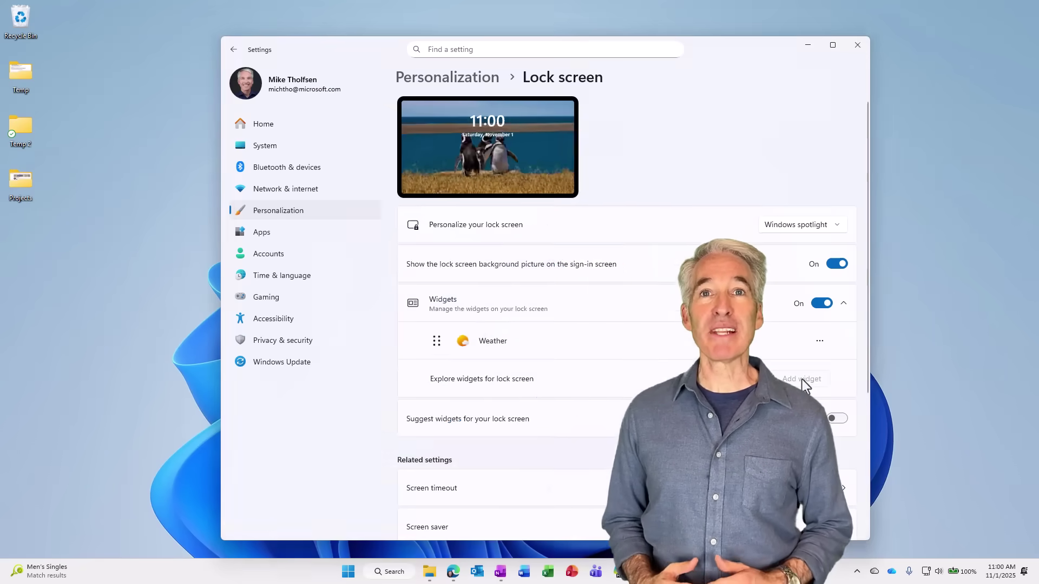
pyautogui.click(802, 379)
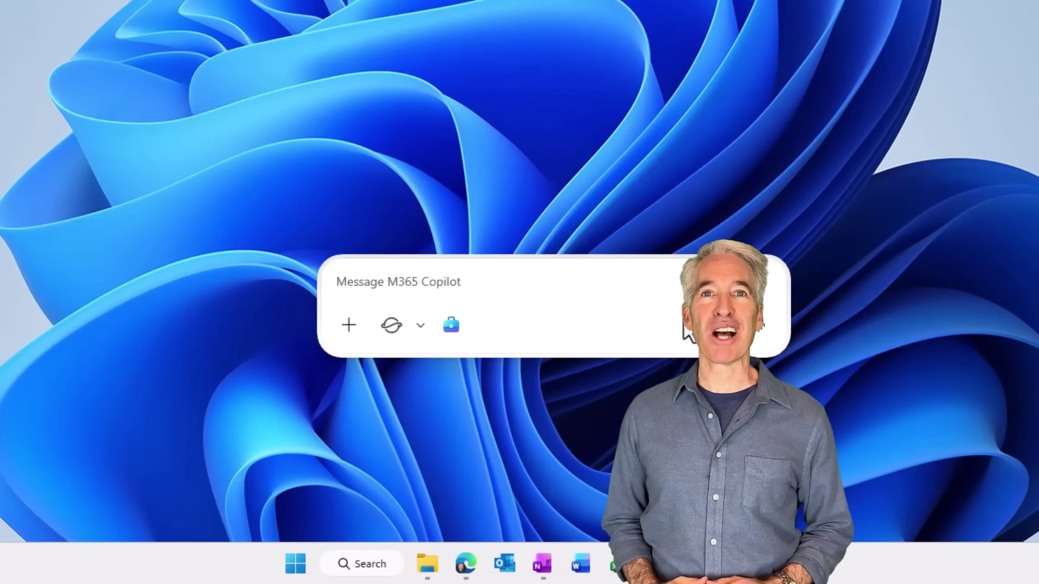
pyautogui.write('Help me research the new Windows 11 features for fall 2025')
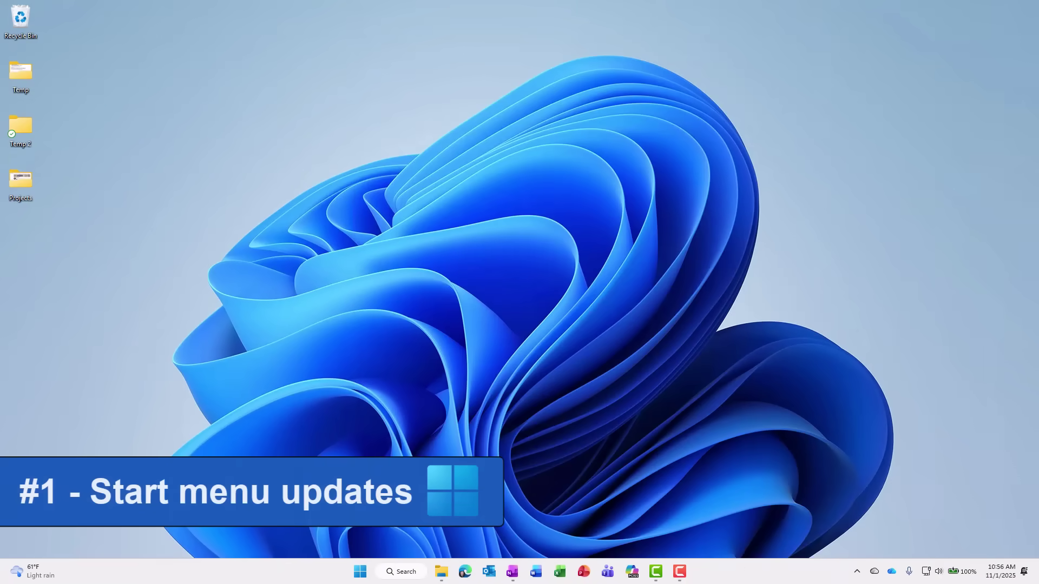
# Open Start, scroll through the All apps categories, then open and close the Other folder
pyautogui.click(360, 573)
pyautogui.click(360, 572)
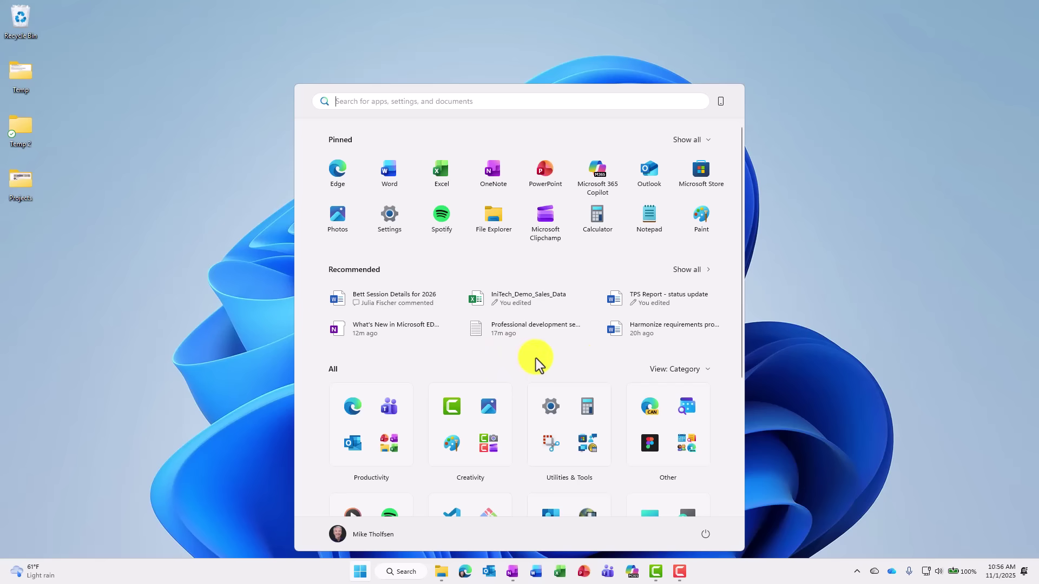
pyautogui.scroll(-5, 535, 358)
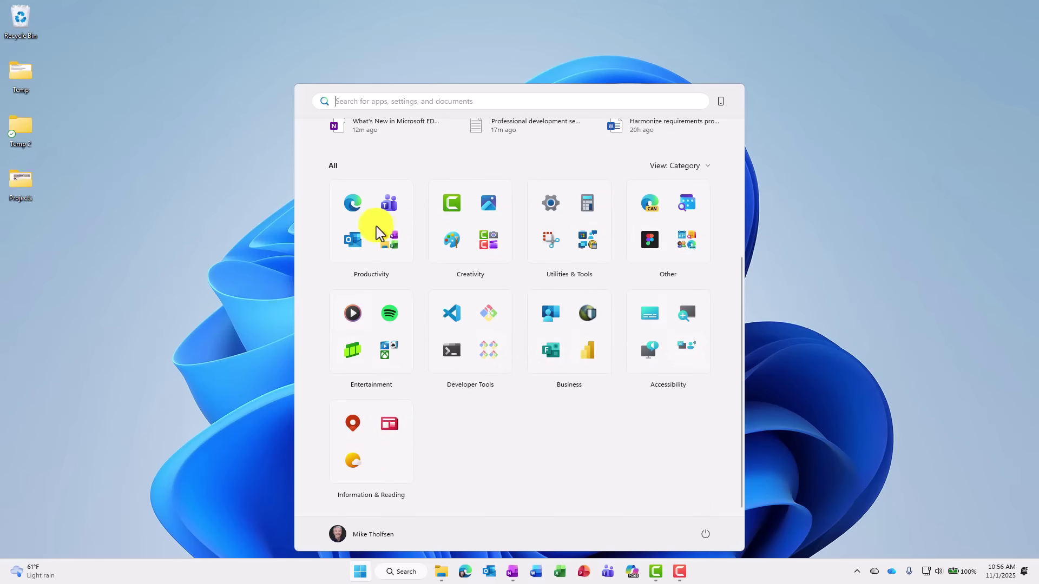
pyautogui.scroll(2, 510, 470)
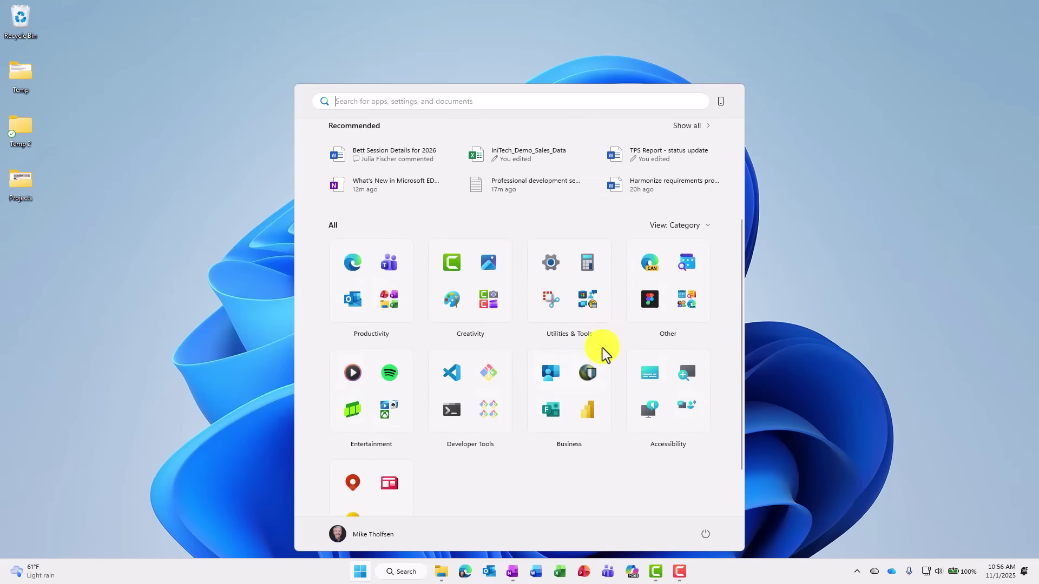
pyautogui.click(687, 303)
pyautogui.scroll(-3, 525, 334)
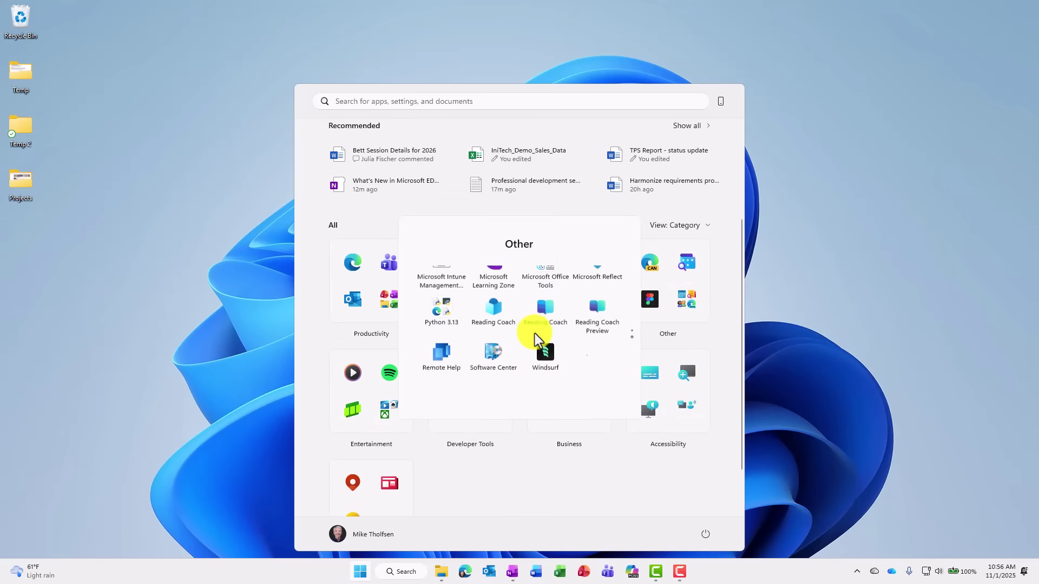
pyautogui.scroll(3, 534, 333)
pyautogui.click(568, 490)
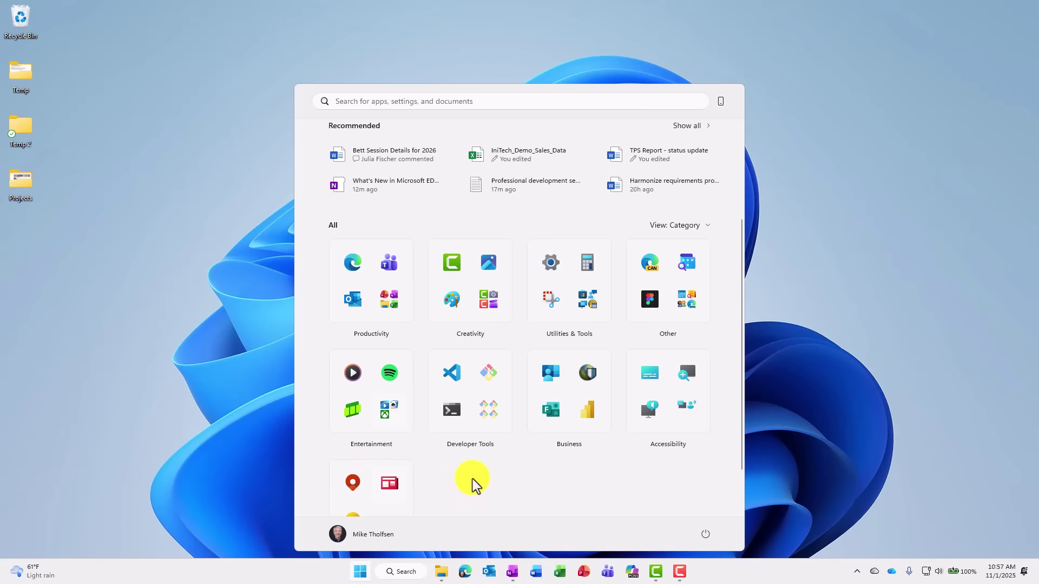
pyautogui.click(691, 229)
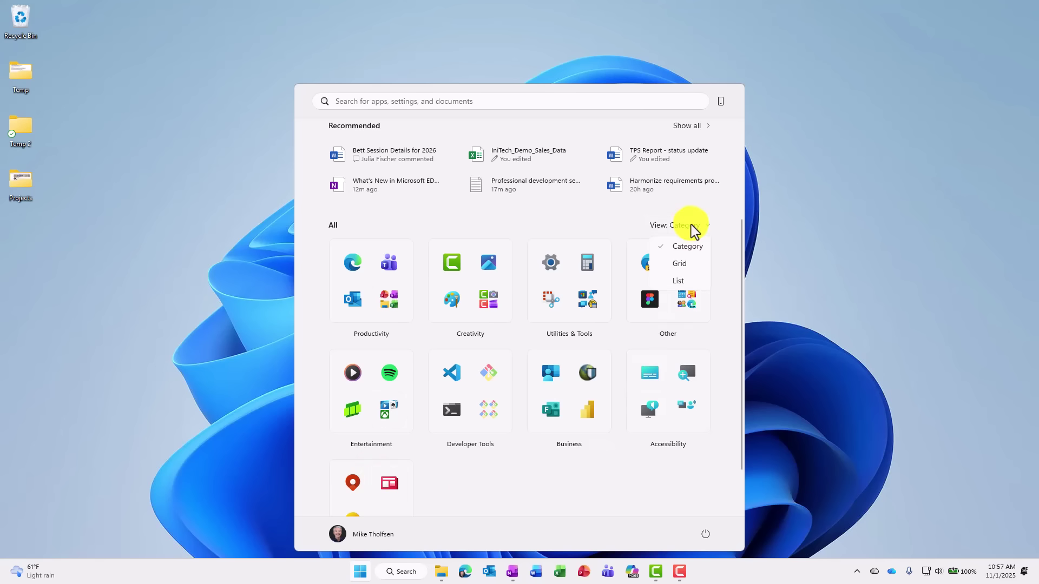
pyautogui.click(682, 264)
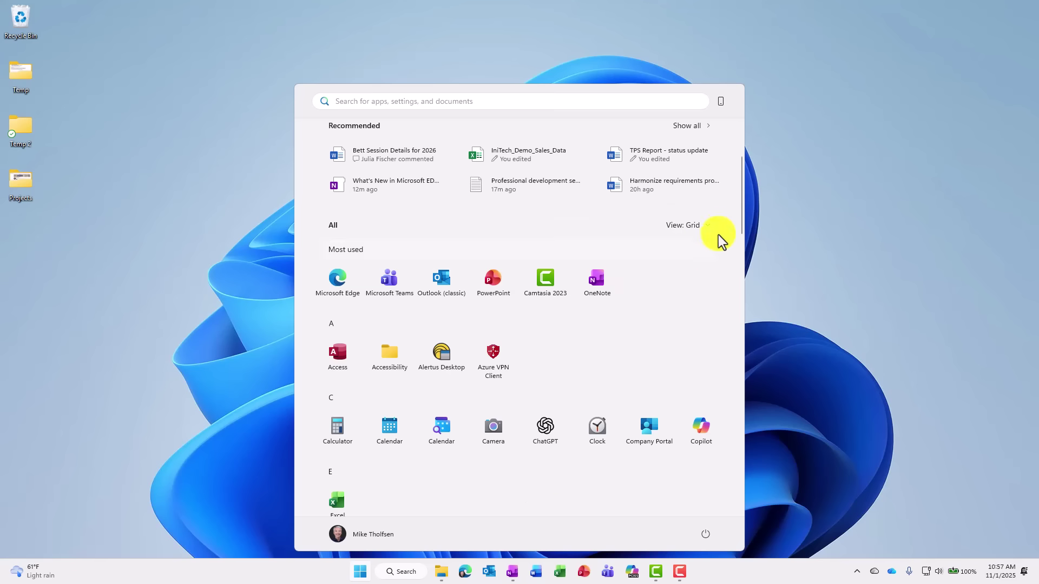
pyautogui.moveTo(741, 216)
pyautogui.mouseDown()
pyautogui.moveTo(721, 319)
pyautogui.moveTo(719, 438)
pyautogui.moveTo(732, 454)
pyautogui.moveTo(746, 208)
pyautogui.mouseUp()
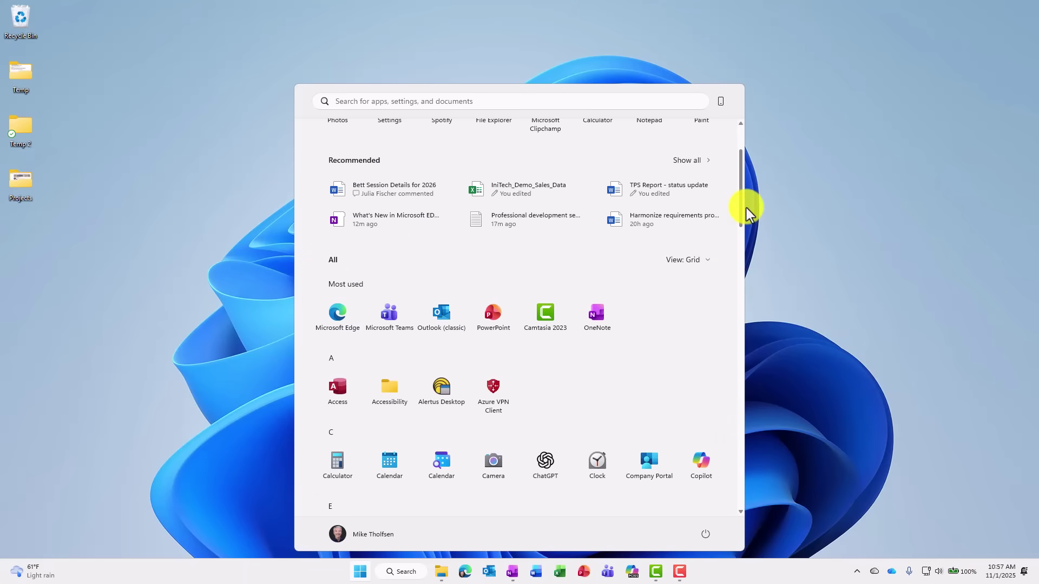
pyautogui.click(692, 261)
pyautogui.click(697, 314)
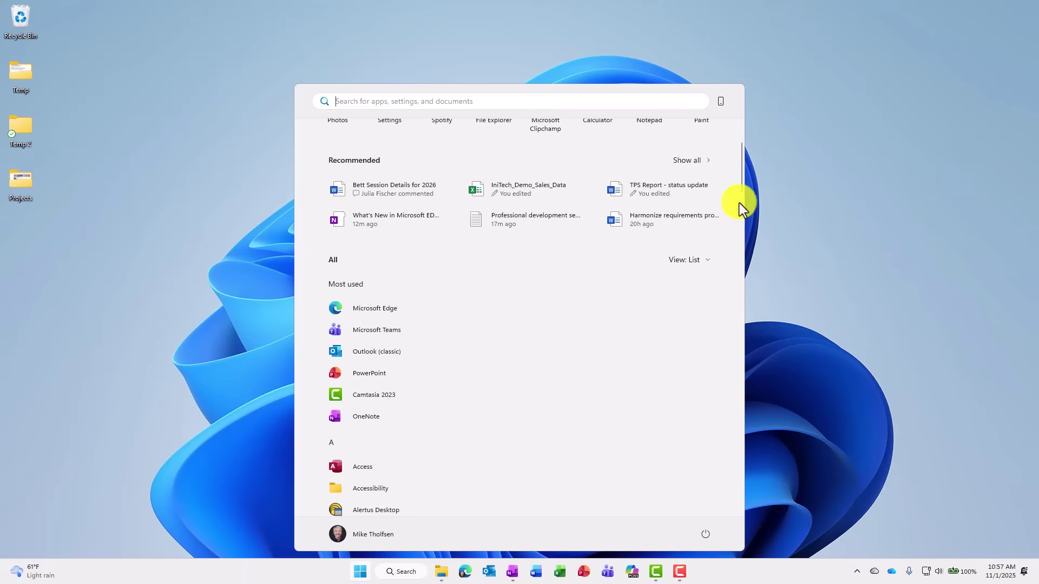
pyautogui.moveTo(742, 180)
pyautogui.mouseDown()
pyautogui.moveTo(746, 317)
pyautogui.moveTo(731, 454)
pyautogui.moveTo(748, 281)
pyautogui.moveTo(739, 176)
pyautogui.mouseUp()
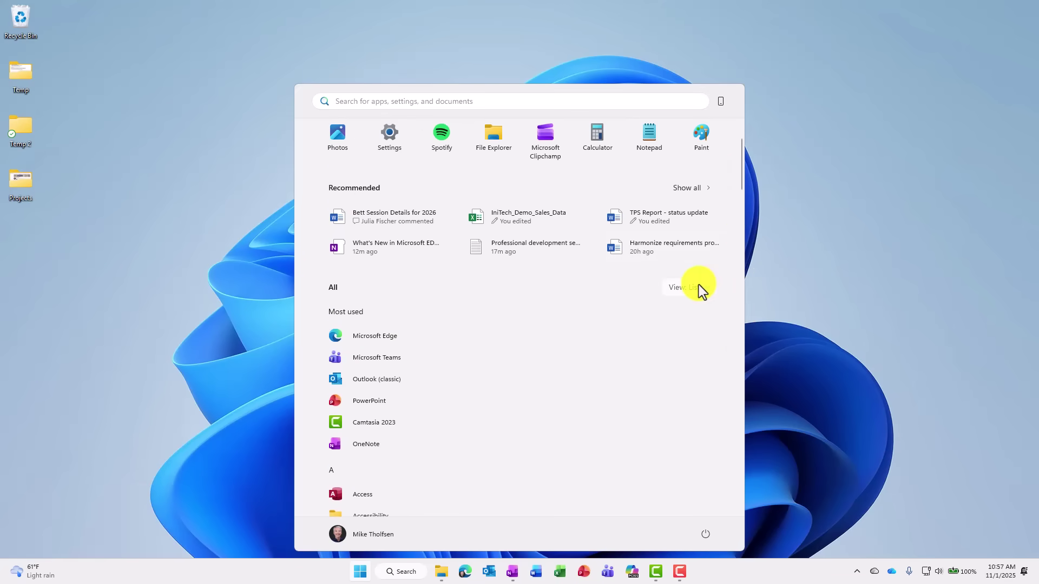
pyautogui.click(698, 287)
pyautogui.click(700, 308)
pyautogui.scroll(3, 565, 295)
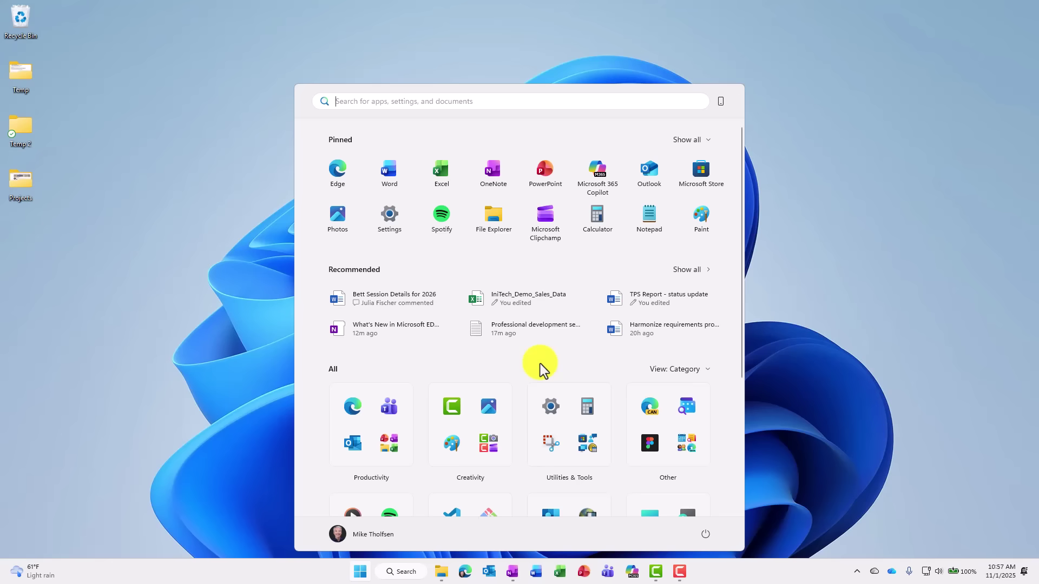
# In Start settings, switch off recently added apps and tips and new app recommendations
pyautogui.rightClick(472, 362)
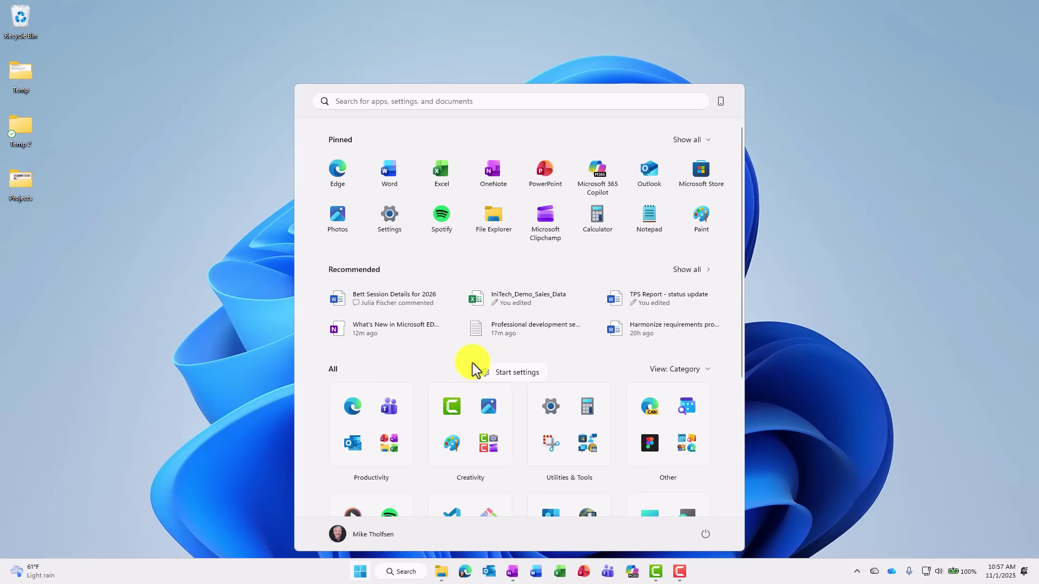
pyautogui.click(513, 371)
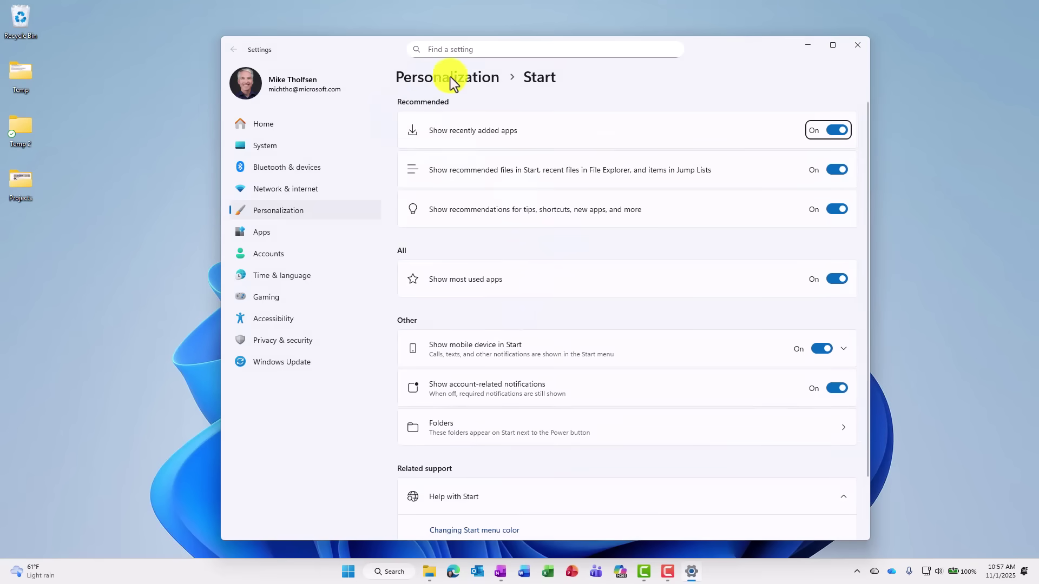
pyautogui.click(835, 130)
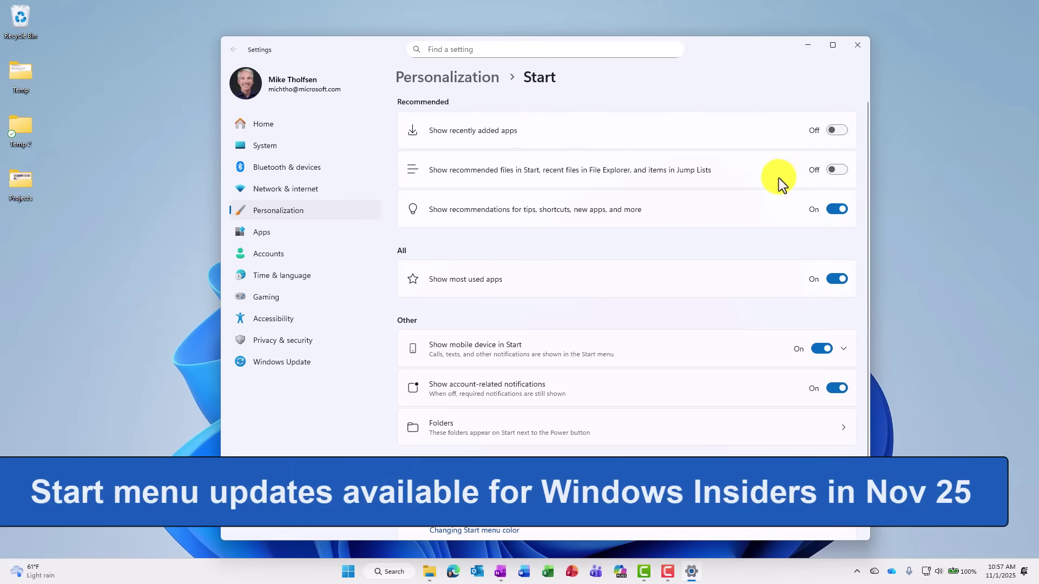
pyautogui.click(835, 210)
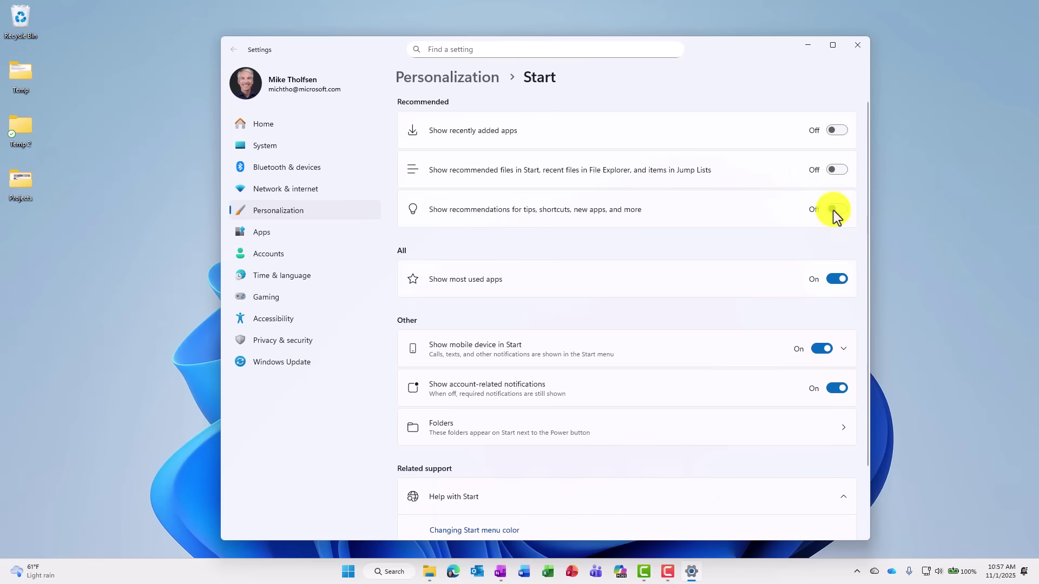
pyautogui.click(350, 568)
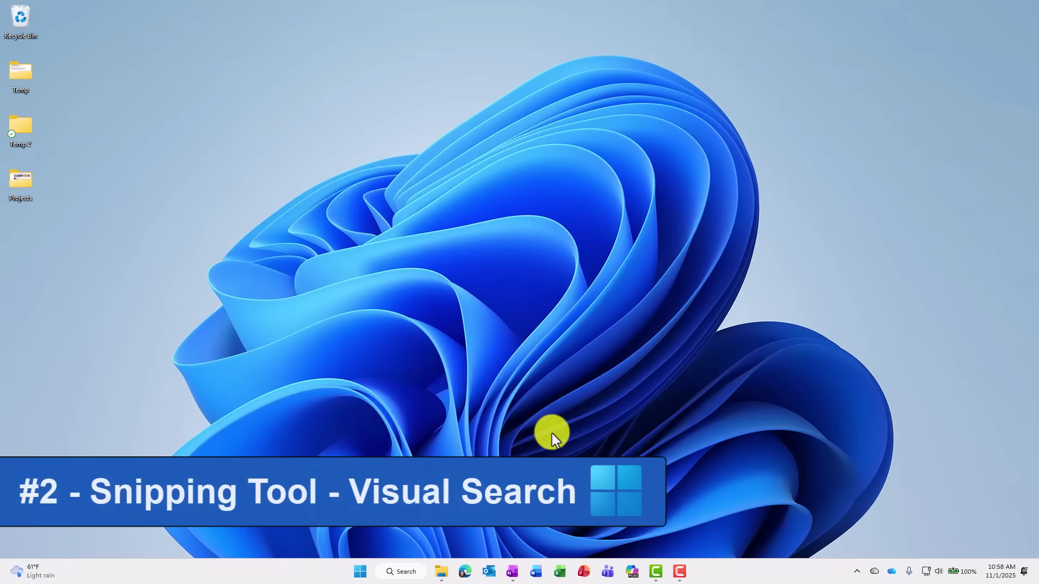
# Launch the Snipping Tool by searching 'sn' from Start
pyautogui.press('super')
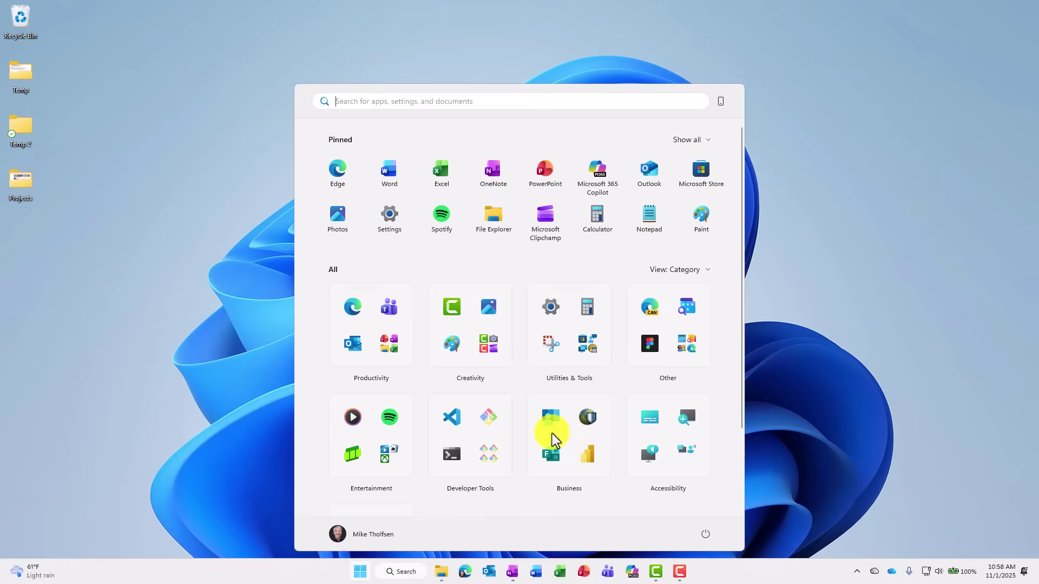
pyautogui.write('sn')
pyautogui.click(371, 266)
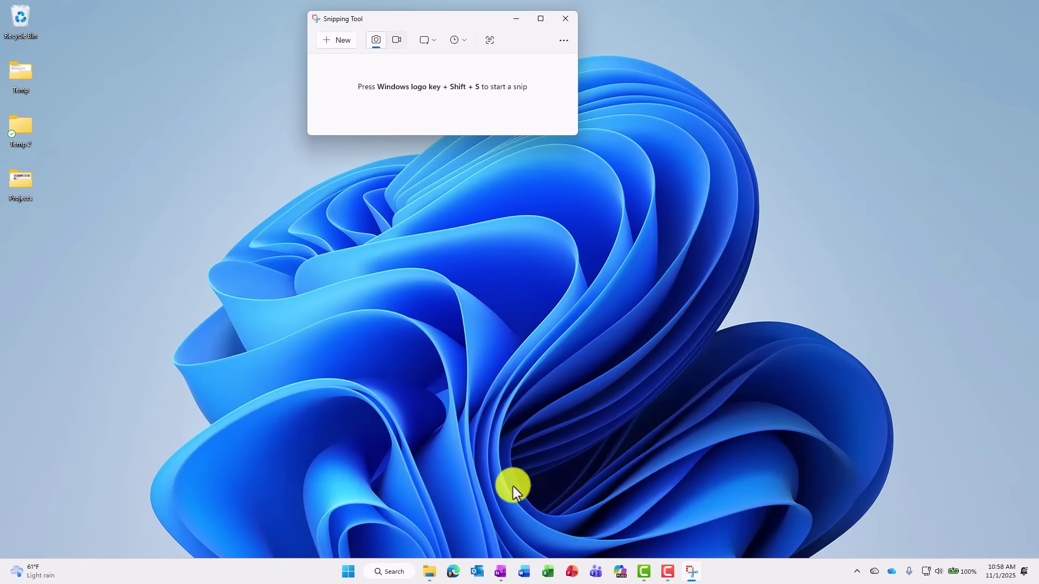
# Snip the office photo on the OneNote page and open the snip's context menu
pyautogui.click(500, 572)
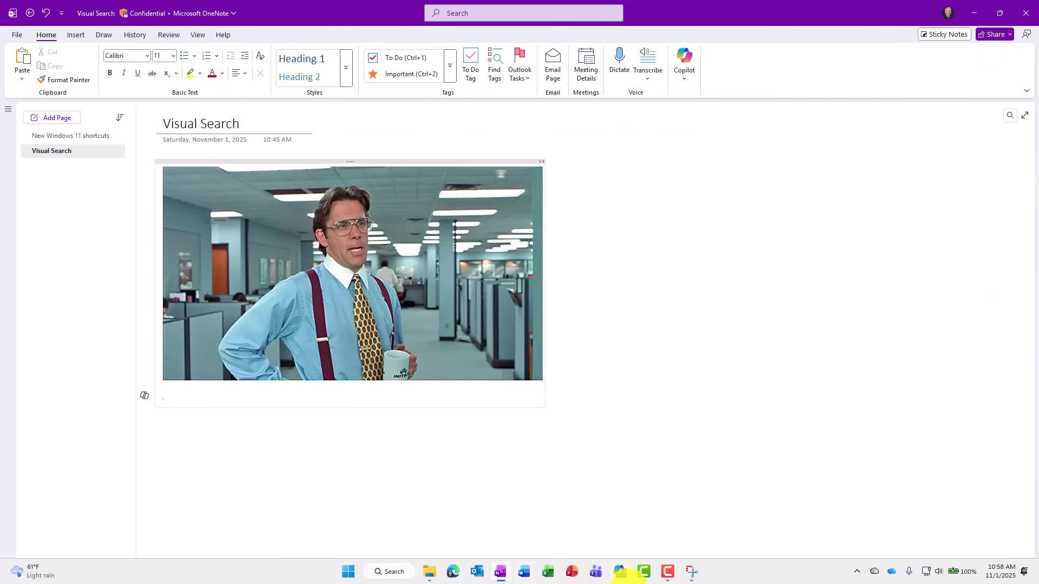
pyautogui.click(692, 571)
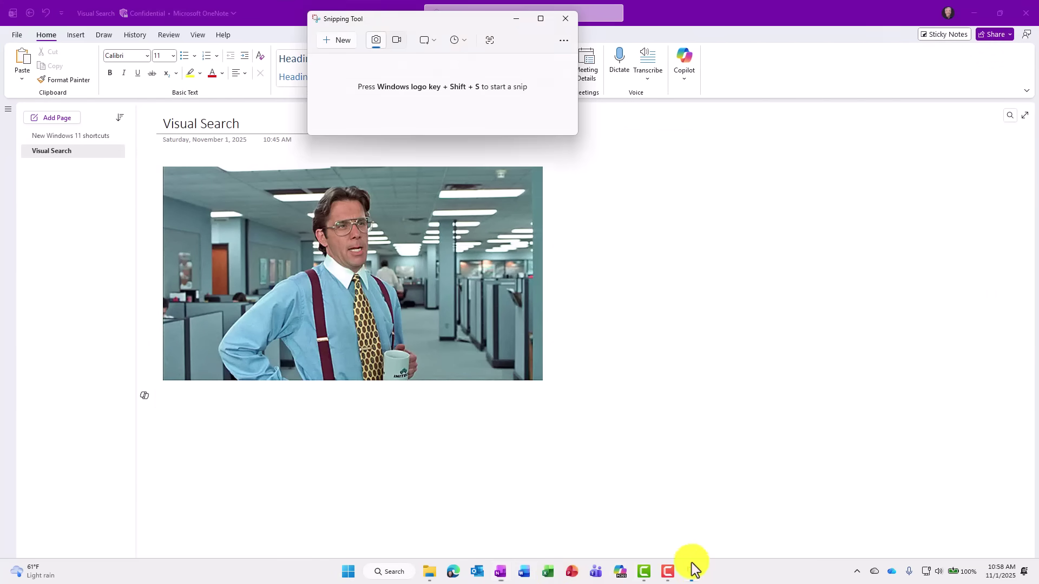
pyautogui.click(342, 42)
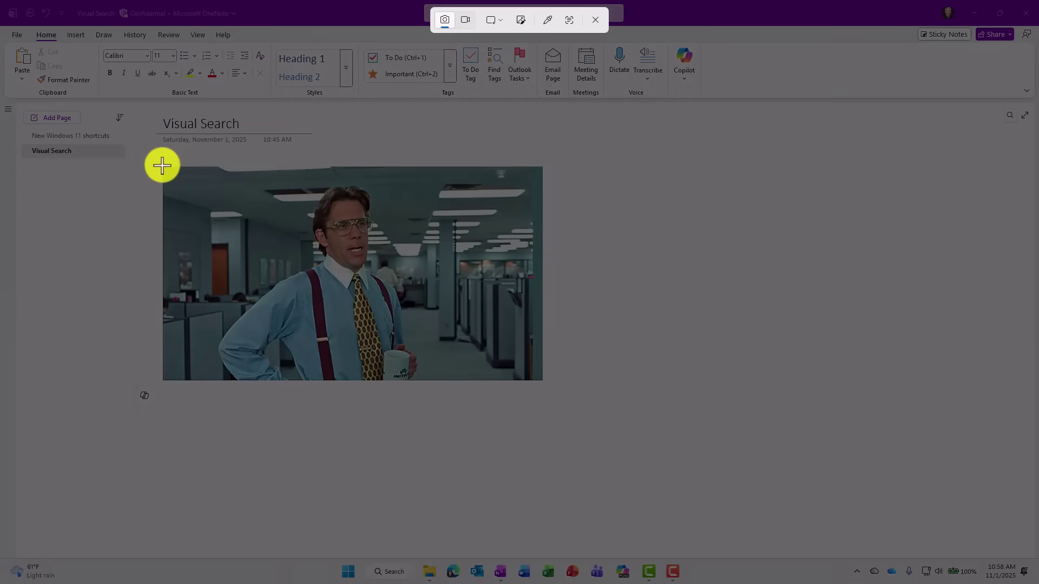
pyautogui.moveTo(162, 165); pyautogui.dragTo(542, 381)
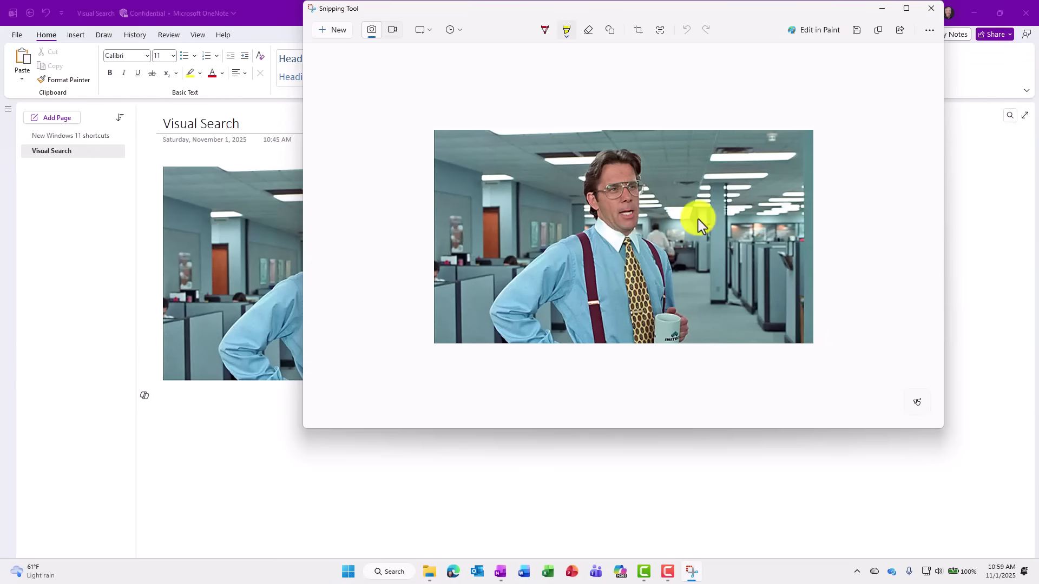
pyautogui.rightClick(566, 235)
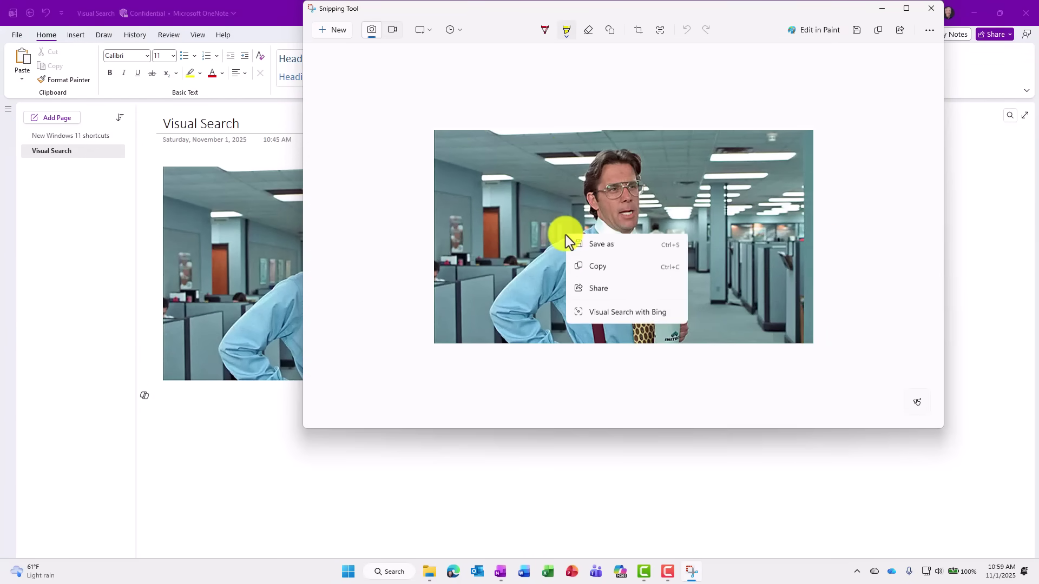
# Run Bing visual search on the snip, search the Office Space query, and view the All results
pyautogui.click(638, 316)
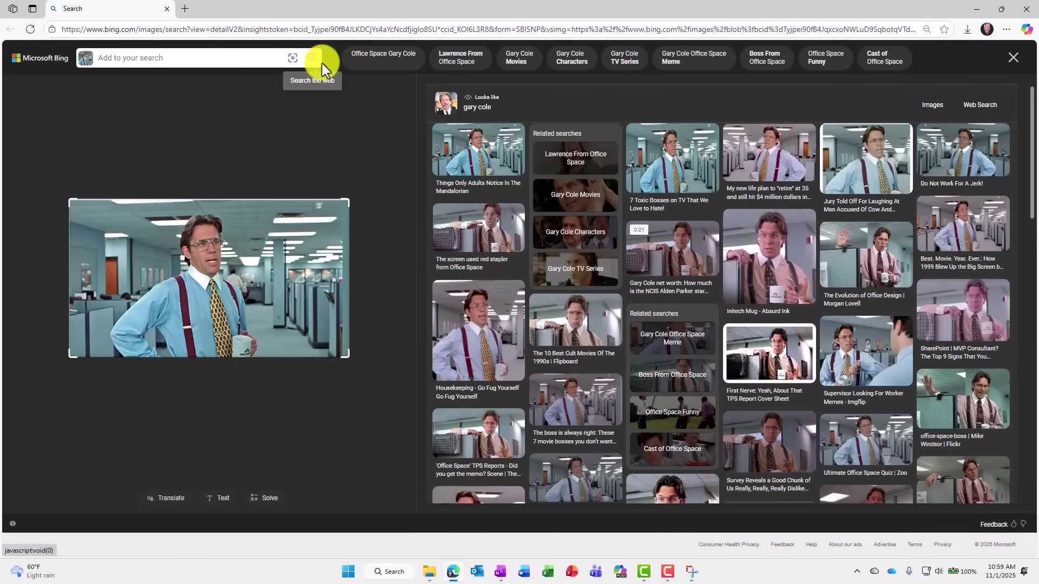
pyautogui.click(394, 57)
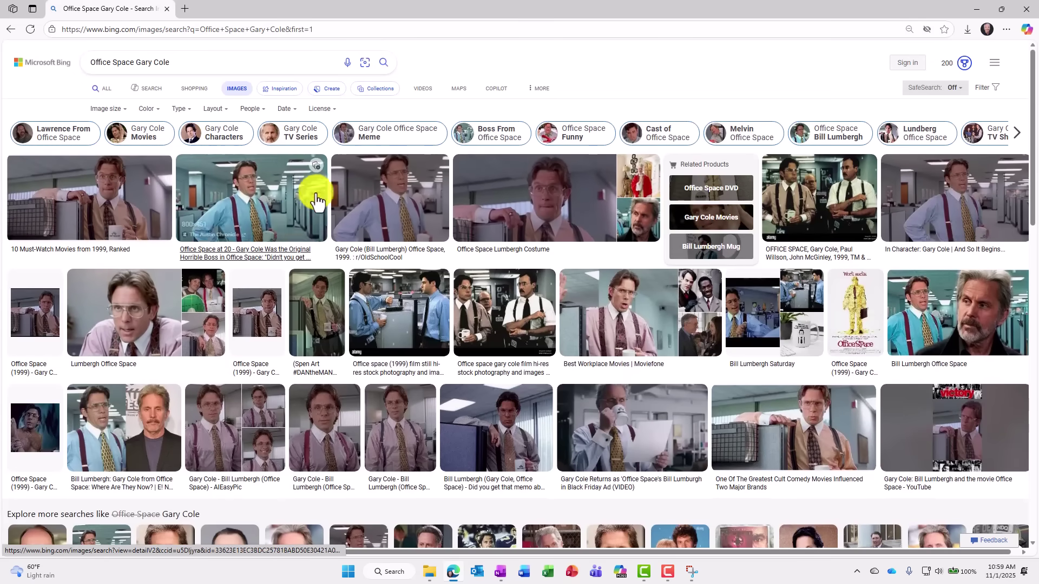
pyautogui.click(108, 88)
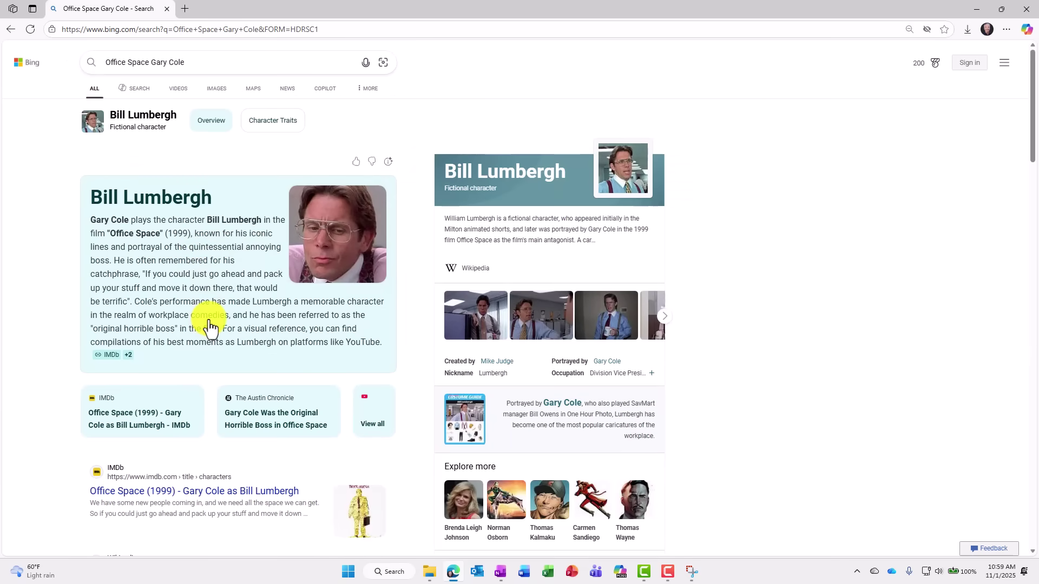
pyautogui.moveTo(210, 325)
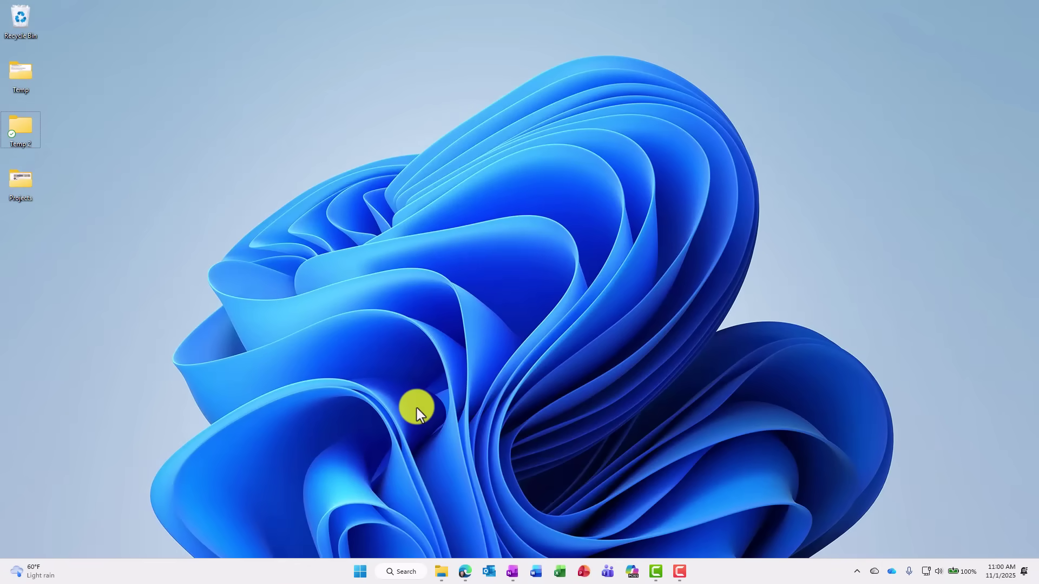
# Open Personalization > Lock screen in Settings and turn on lock-screen widgets
pyautogui.press('super+i')
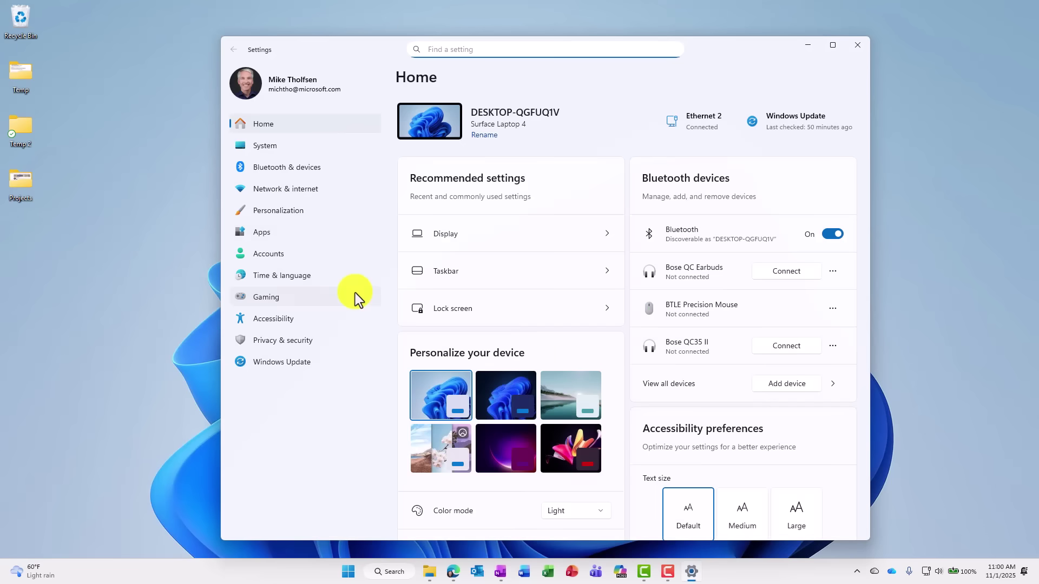
pyautogui.click(282, 210)
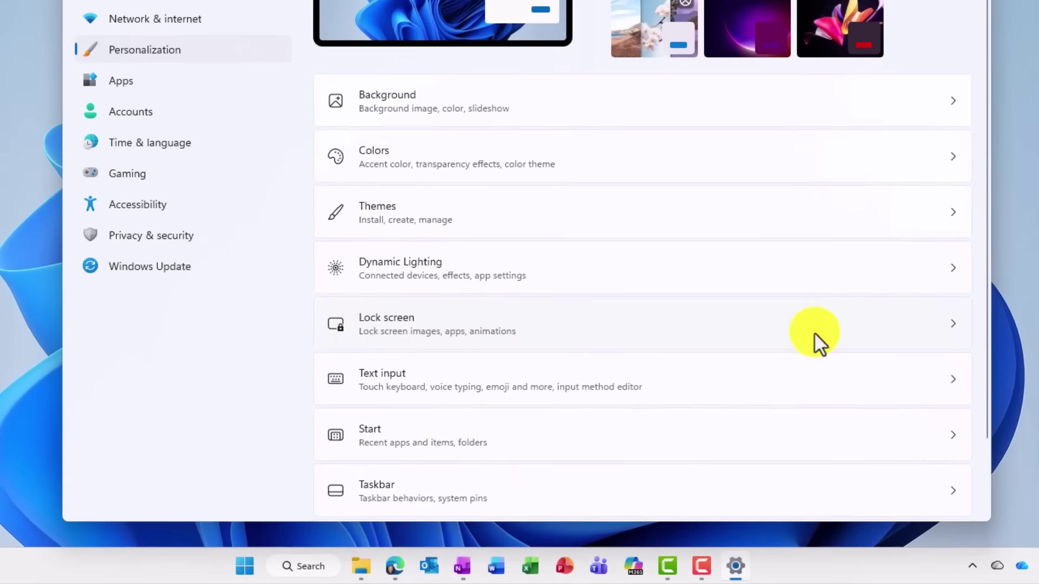
pyautogui.click(862, 323)
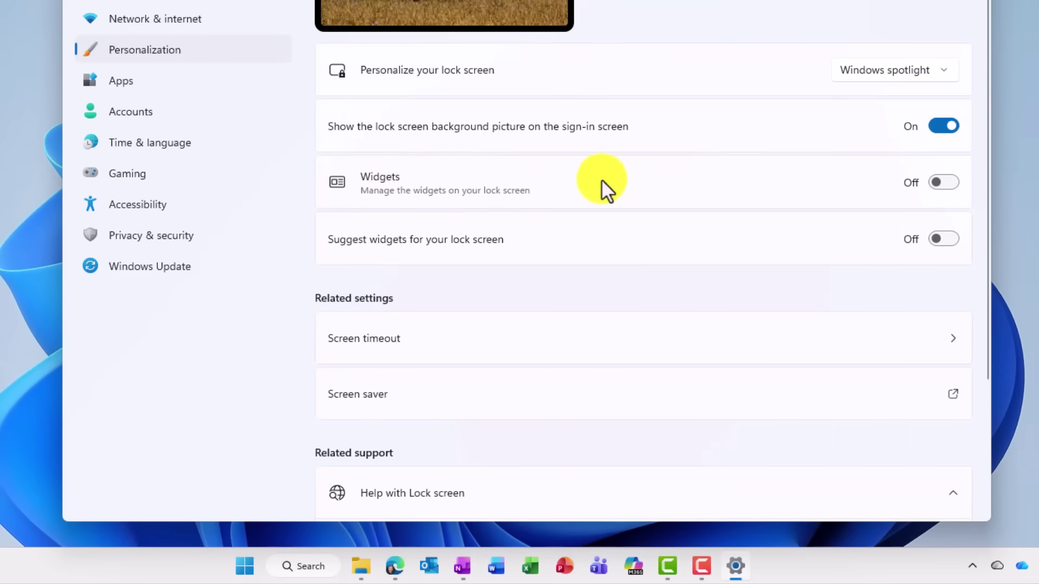
pyautogui.click(946, 182)
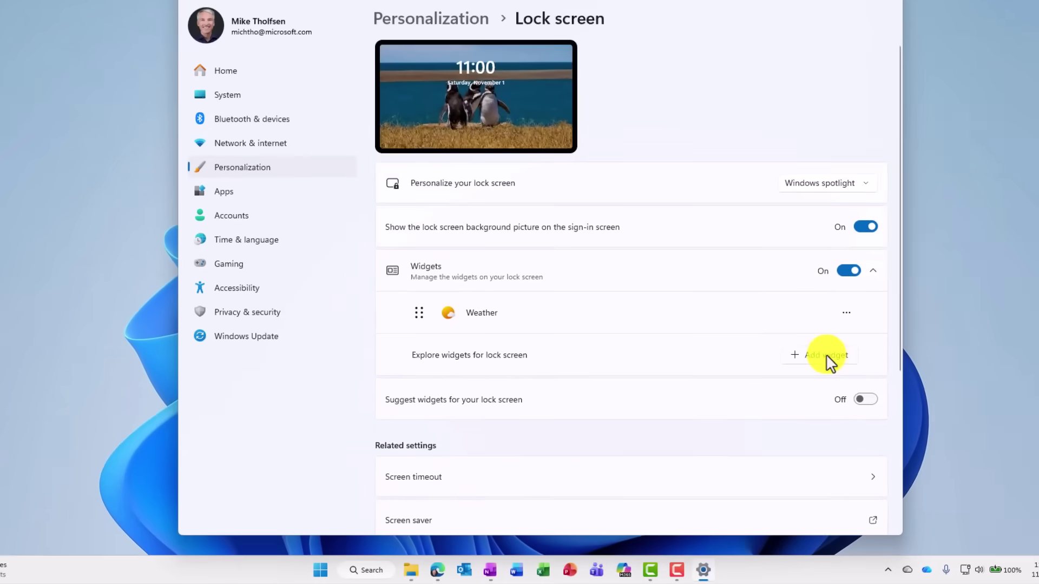
# Add the Copilot Image Generation and Sports widgets to the lock screen
pyautogui.click(898, 291)
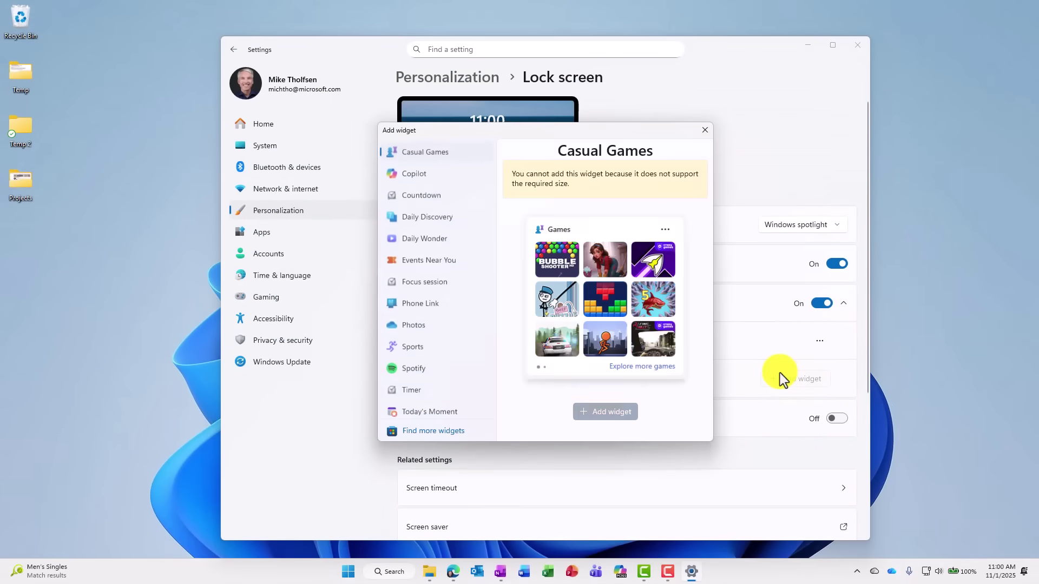
pyautogui.click(414, 169)
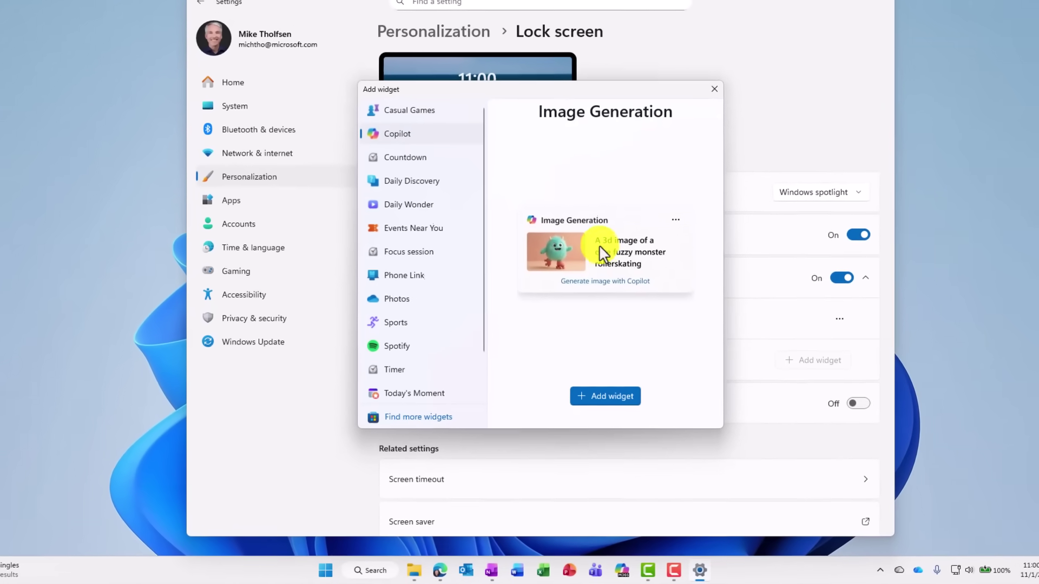
pyautogui.click(613, 399)
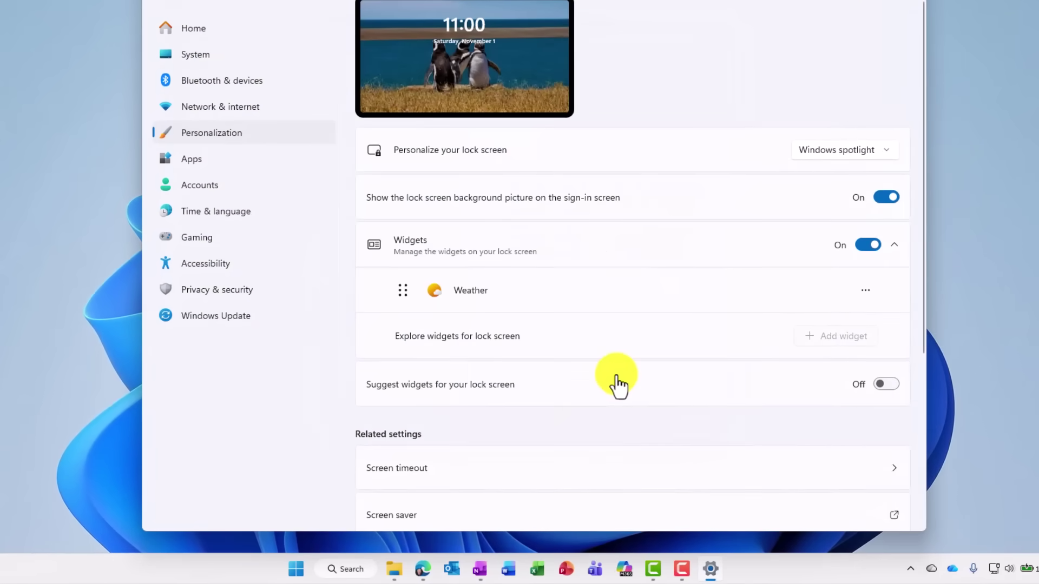
pyautogui.click(837, 380)
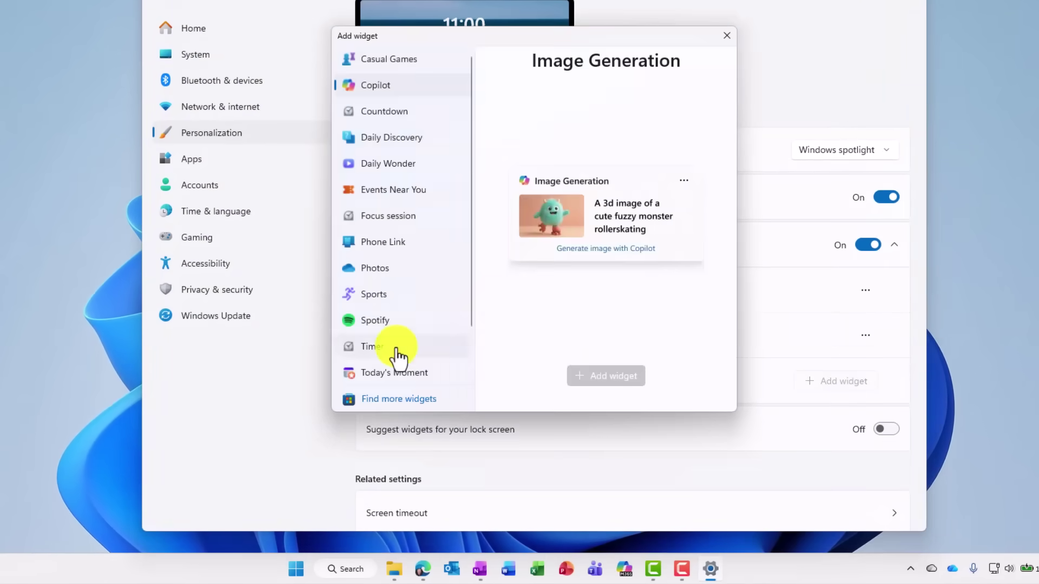
pyautogui.click(377, 297)
pyautogui.click(598, 364)
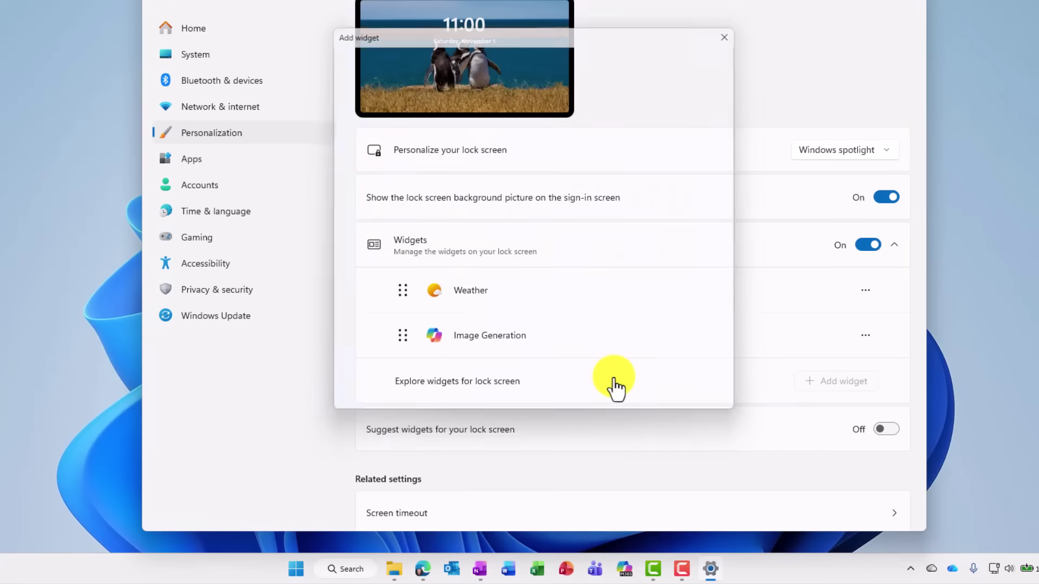
pyautogui.scroll(-1, 606, 377)
pyautogui.scroll(-3, 604, 375)
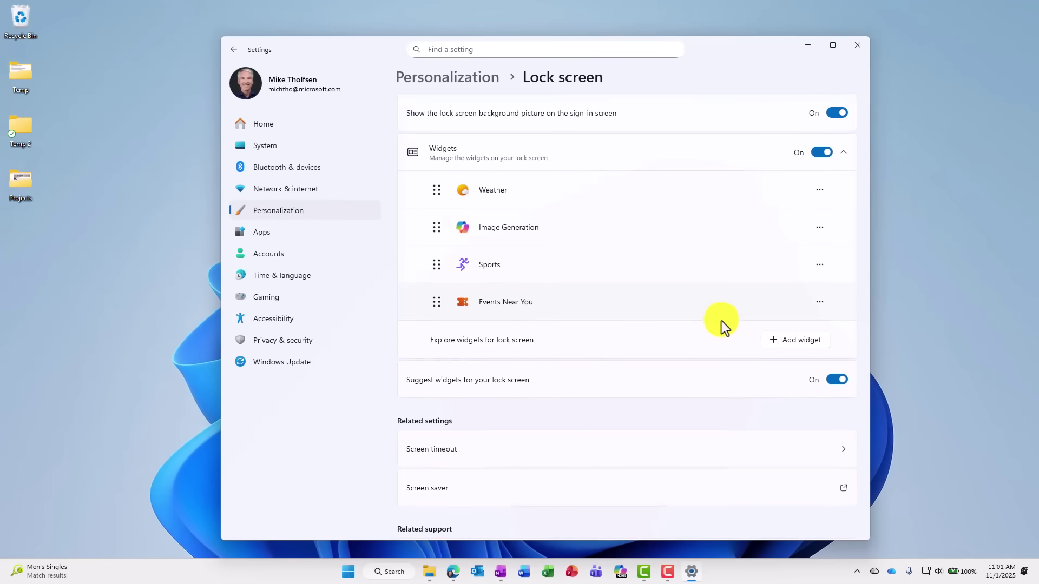
# Move the Sports widget up one place and review the Weather widget's customization settings
pyautogui.click(819, 264)
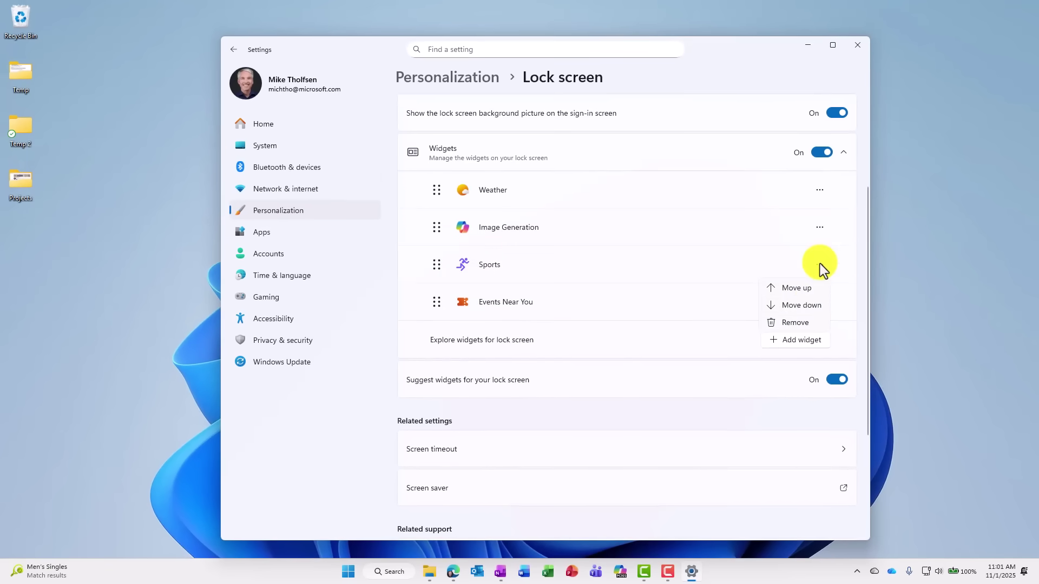
pyautogui.click(796, 292)
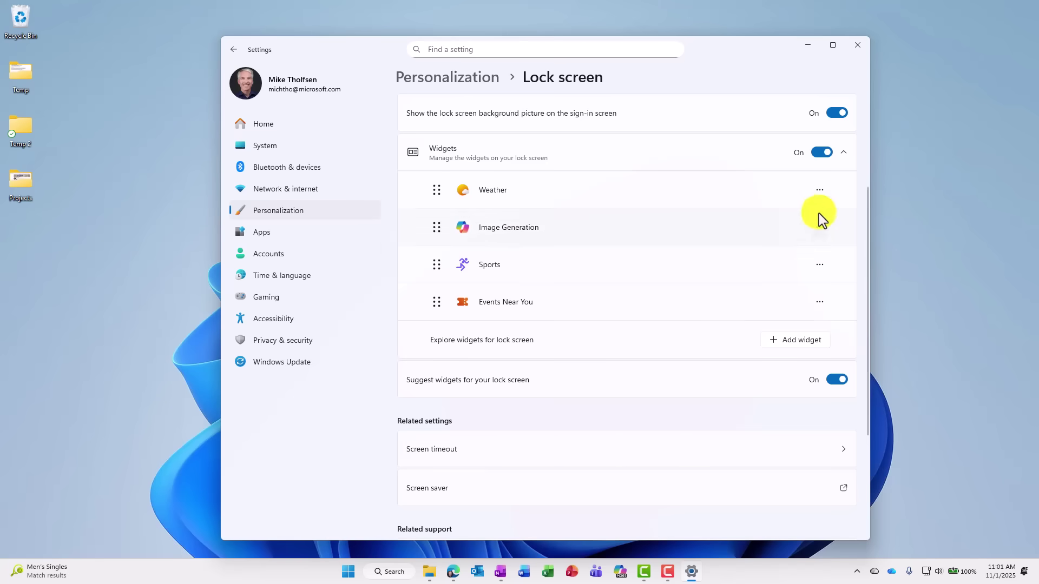
pyautogui.click(819, 193)
pyautogui.click(791, 209)
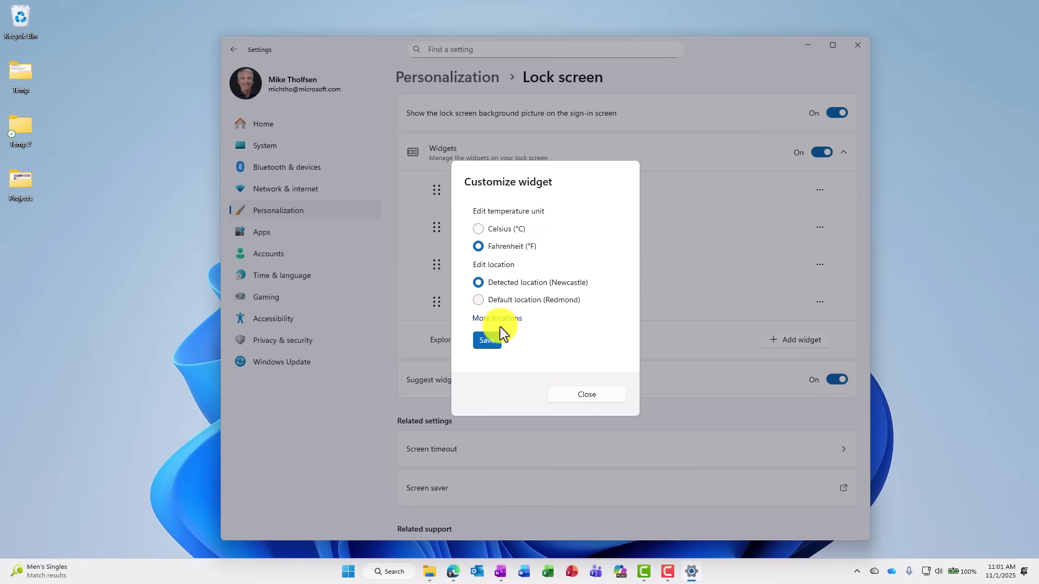
pyautogui.click(604, 394)
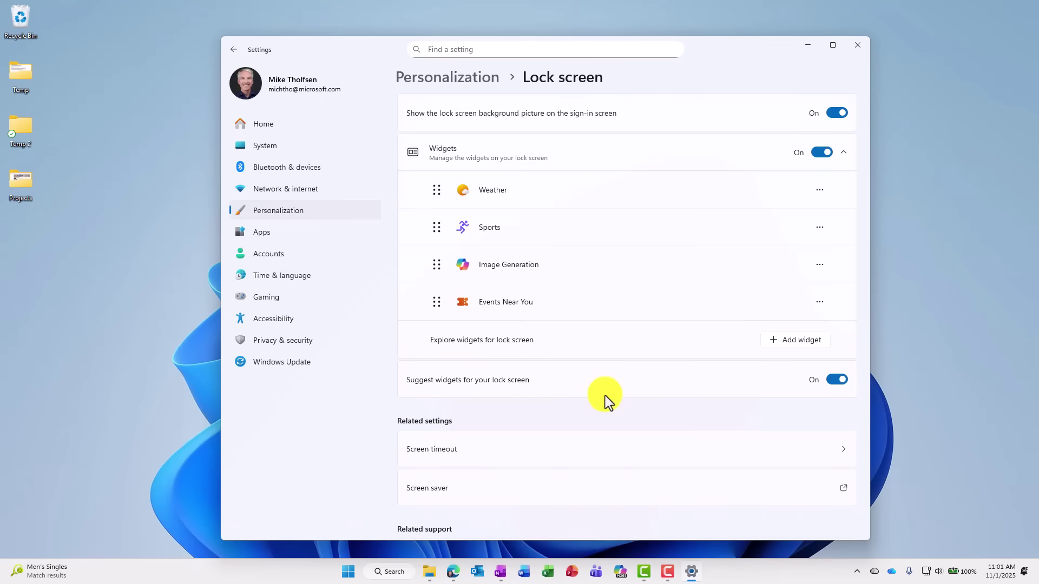
# Open the Widgets news board from the taskbar weather item, then close it
pyautogui.click(44, 575)
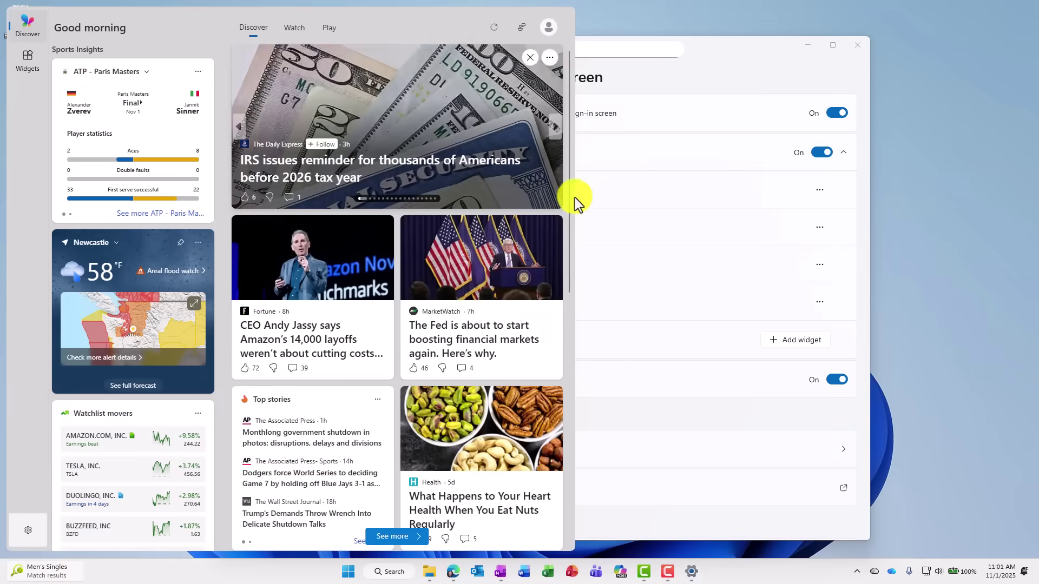
pyautogui.click(742, 63)
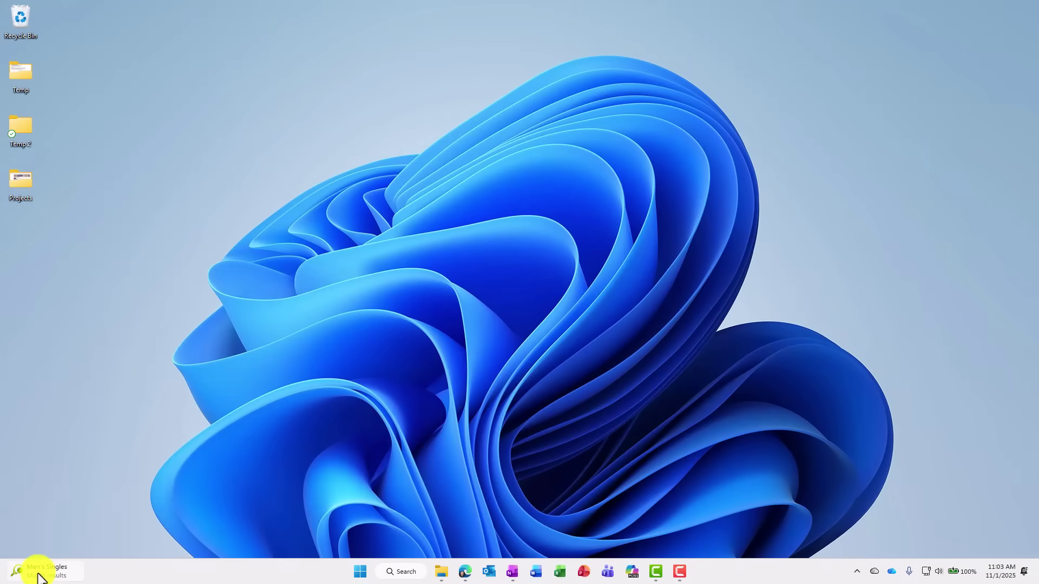
# Add the Copilot Image Generation widget to the Widgets board
pyautogui.moveTo(39, 576)
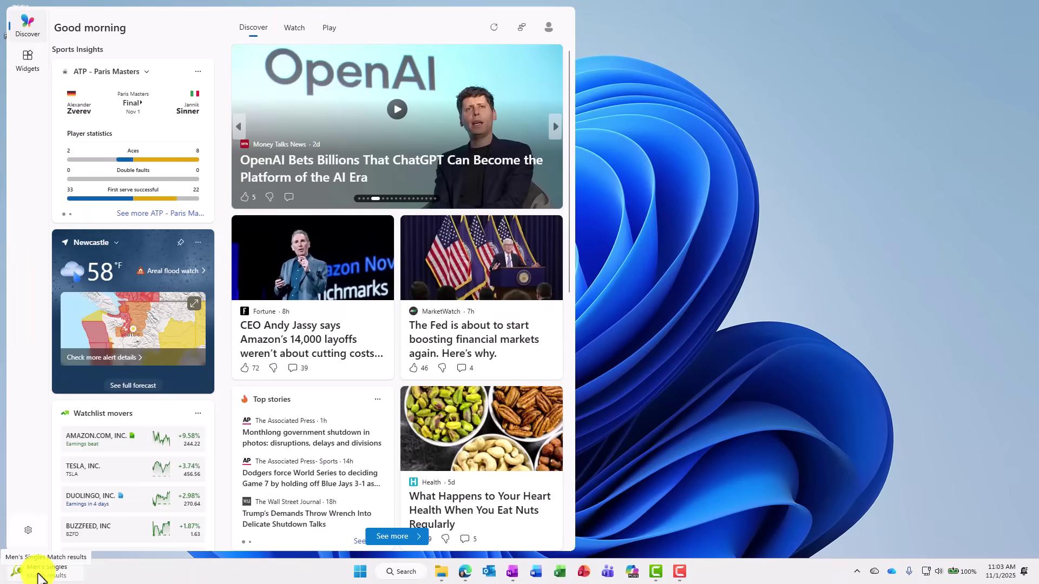
pyautogui.click(26, 63)
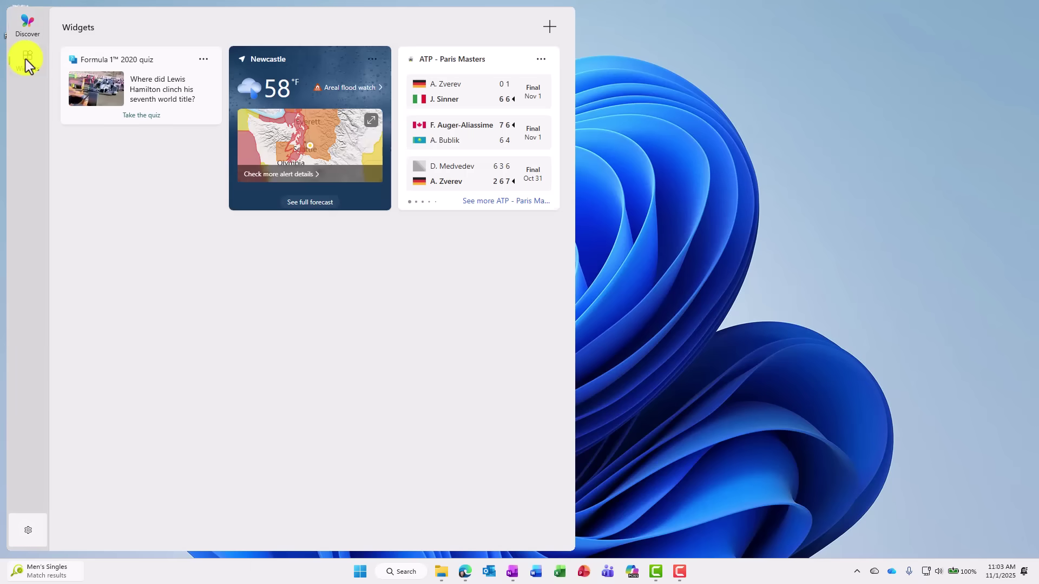
pyautogui.click(552, 27)
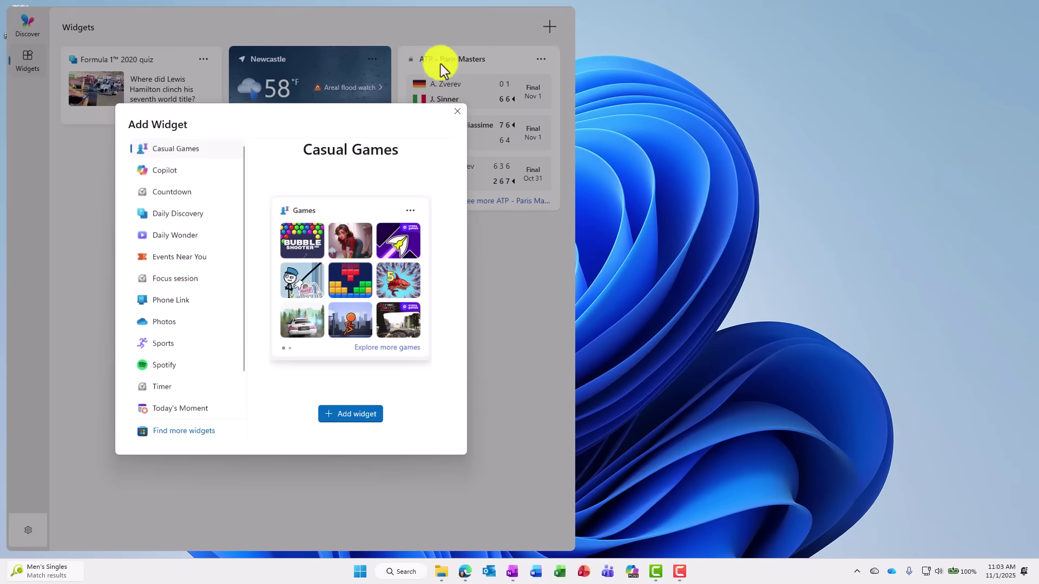
pyautogui.click(199, 171)
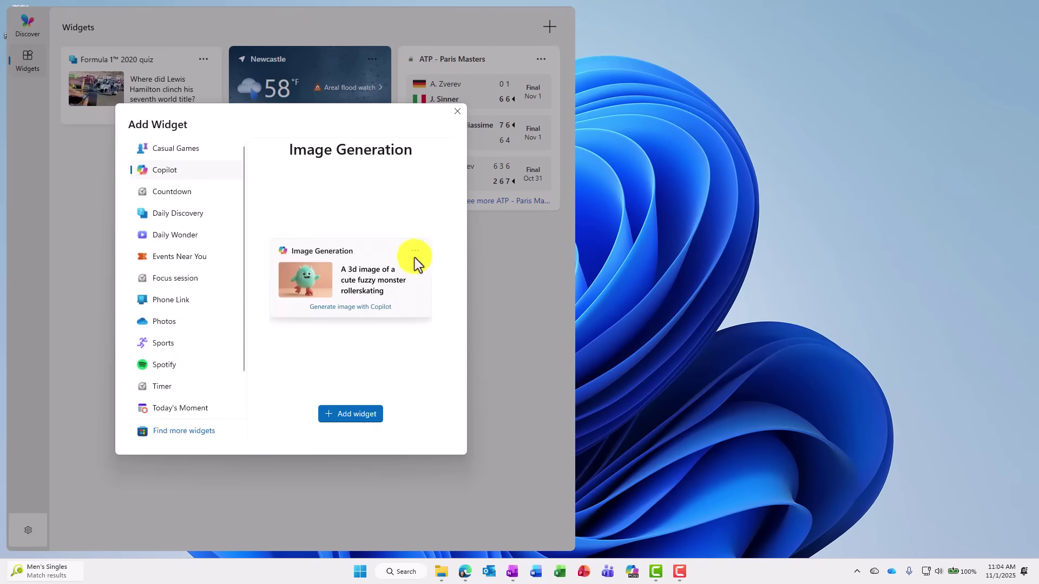
pyautogui.click(352, 414)
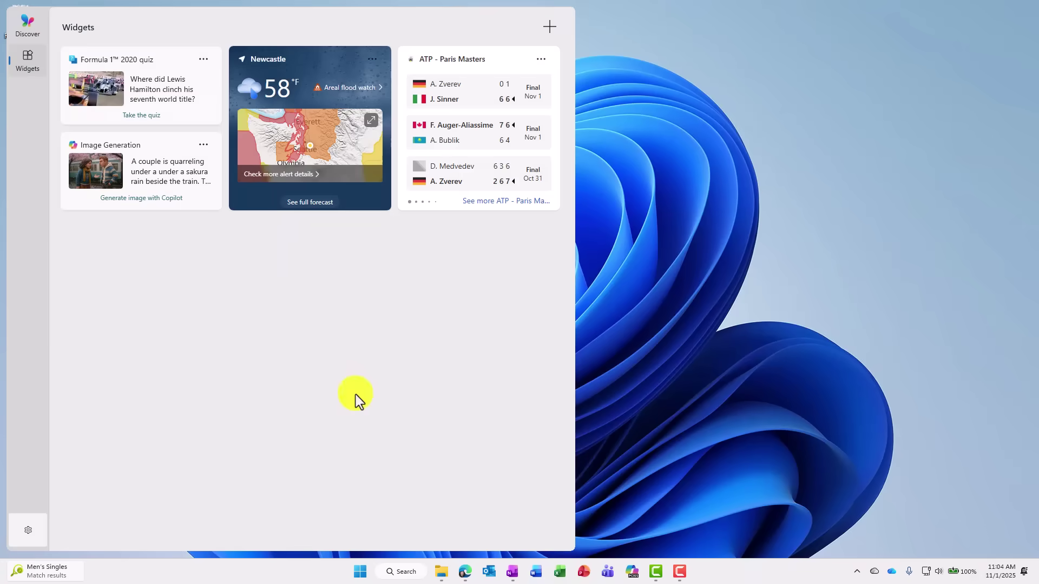
# Preview the Countdown, Events Near You, Phone Link, Photos and Spotify widgets, adding none
pyautogui.click(549, 28)
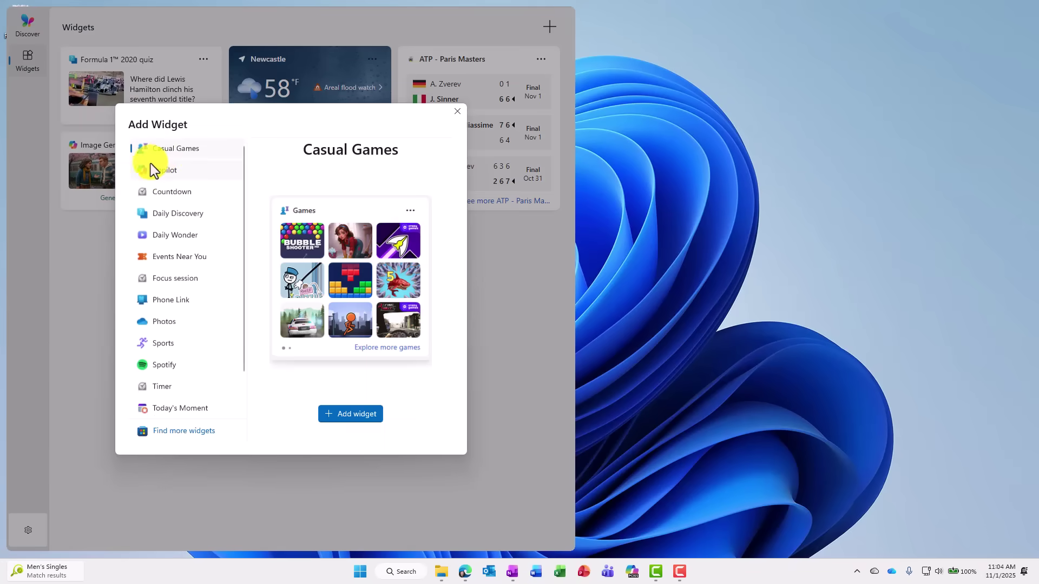
pyautogui.click(171, 193)
pyautogui.click(178, 257)
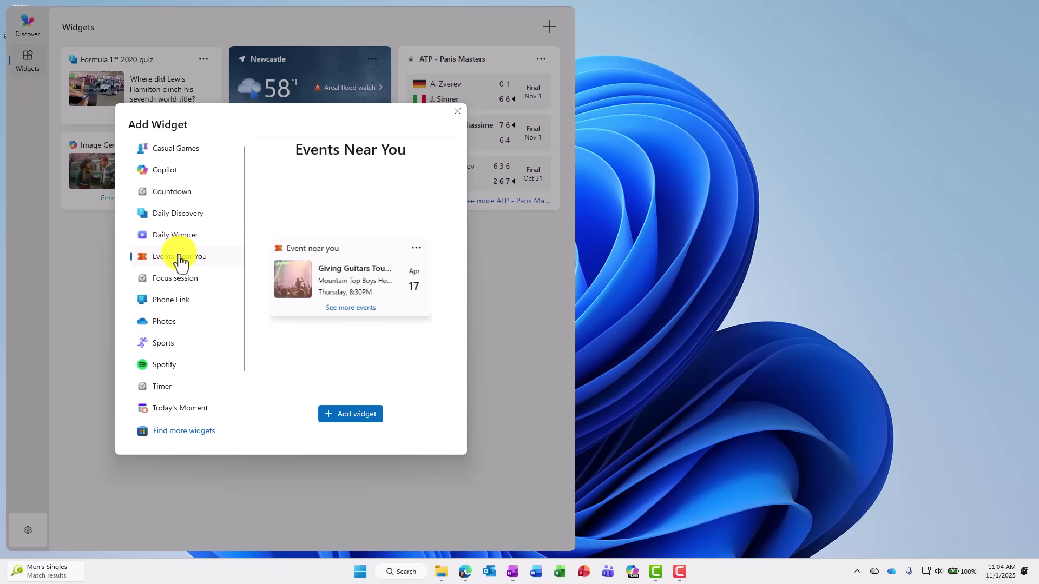
pyautogui.click(167, 301)
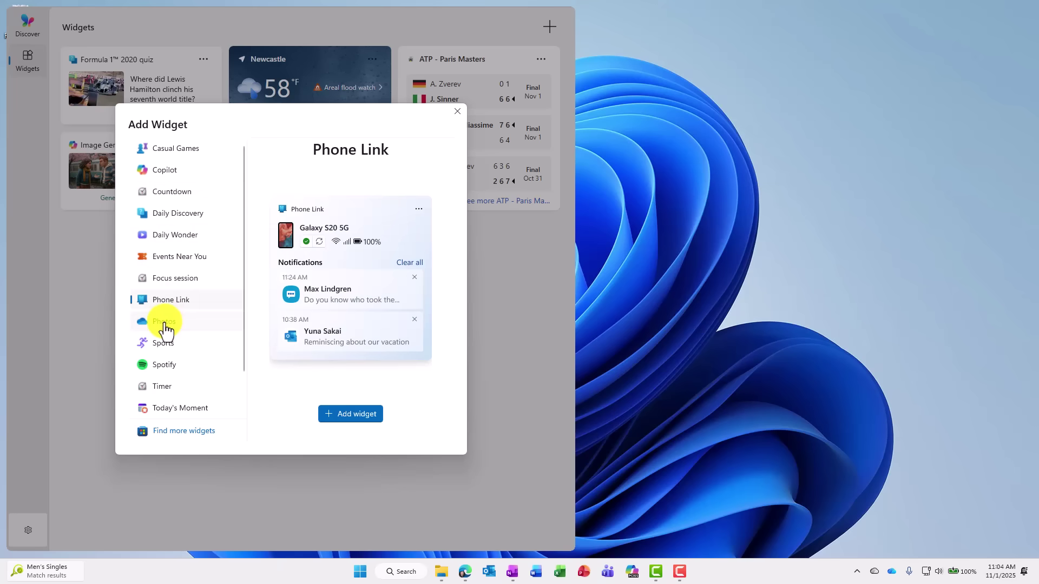
pyautogui.click(164, 324)
pyautogui.click(165, 366)
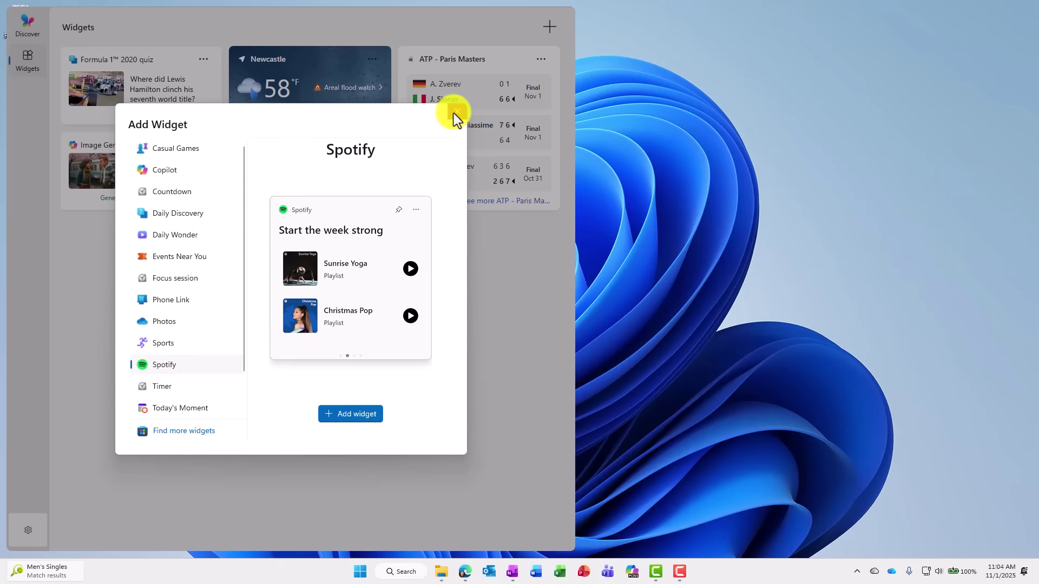
pyautogui.click(457, 111)
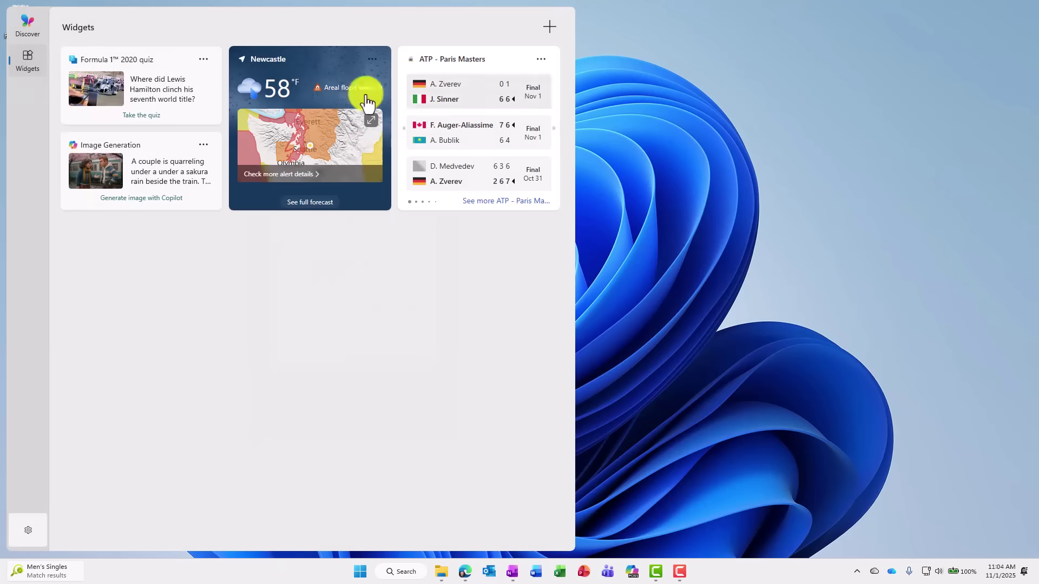
# Scroll through the Discover feed, then view its Watch and Play tabs
pyautogui.click(26, 23)
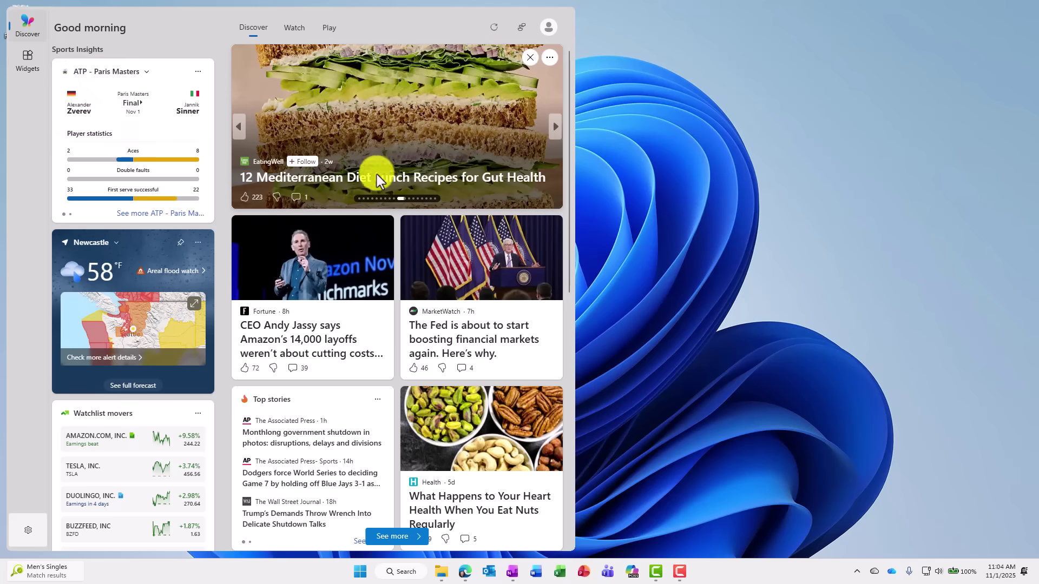
pyautogui.scroll(-5, 375, 202)
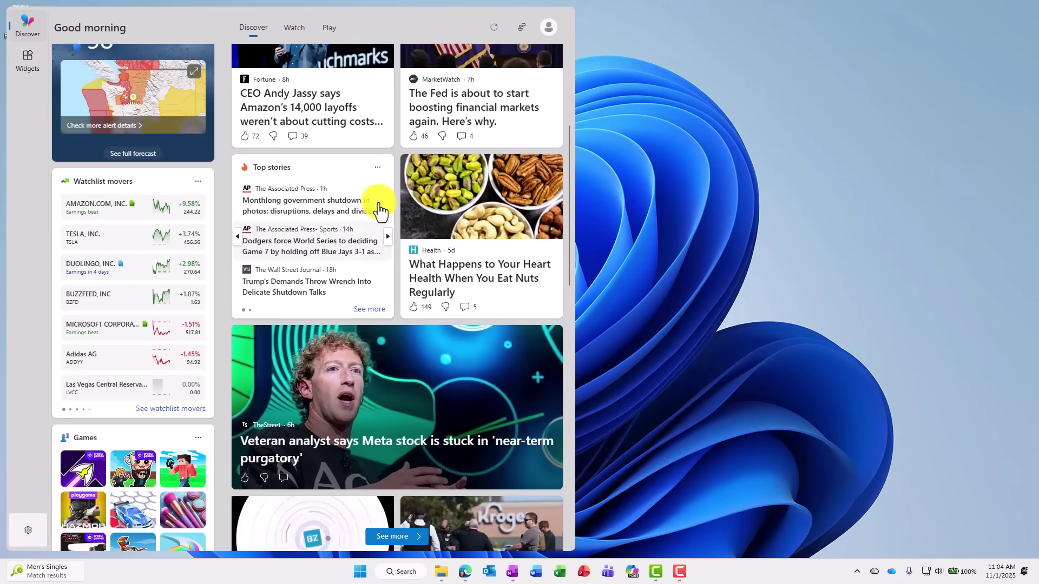
pyautogui.scroll(-10, 381, 216)
pyautogui.scroll(6, 384, 229)
pyautogui.scroll(10, 383, 233)
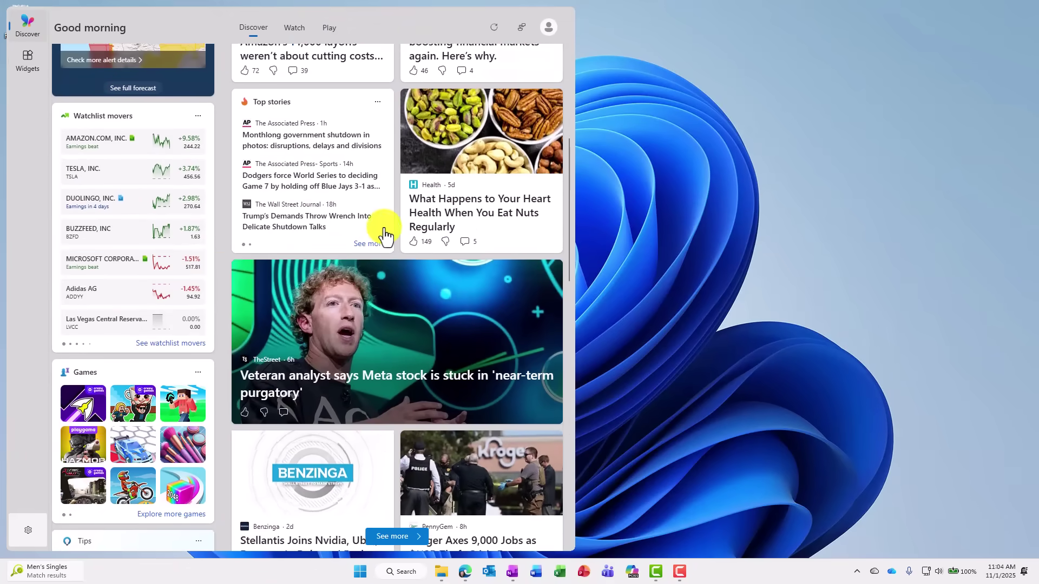
pyautogui.click(291, 28)
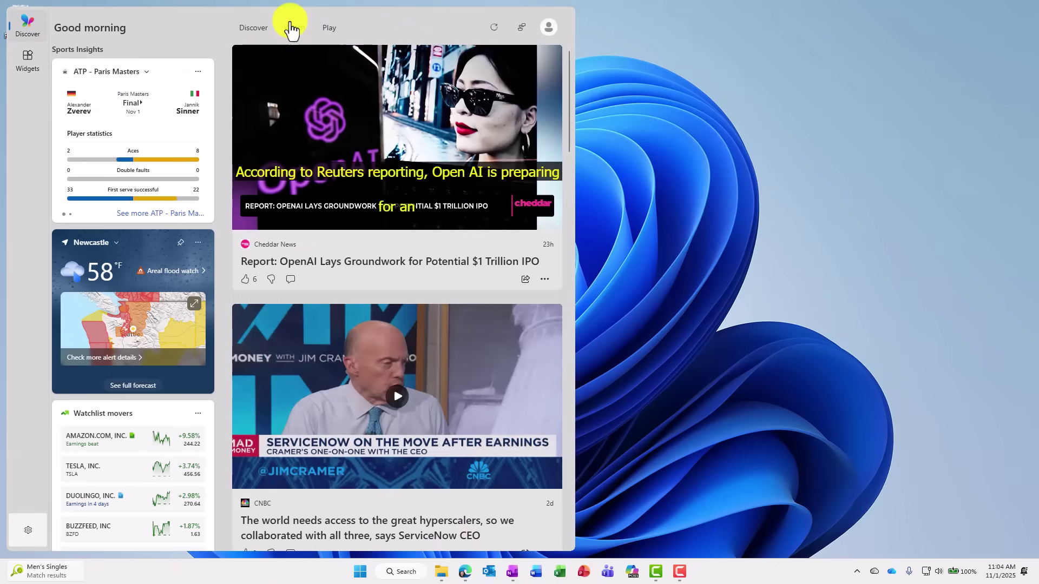
pyautogui.click(328, 28)
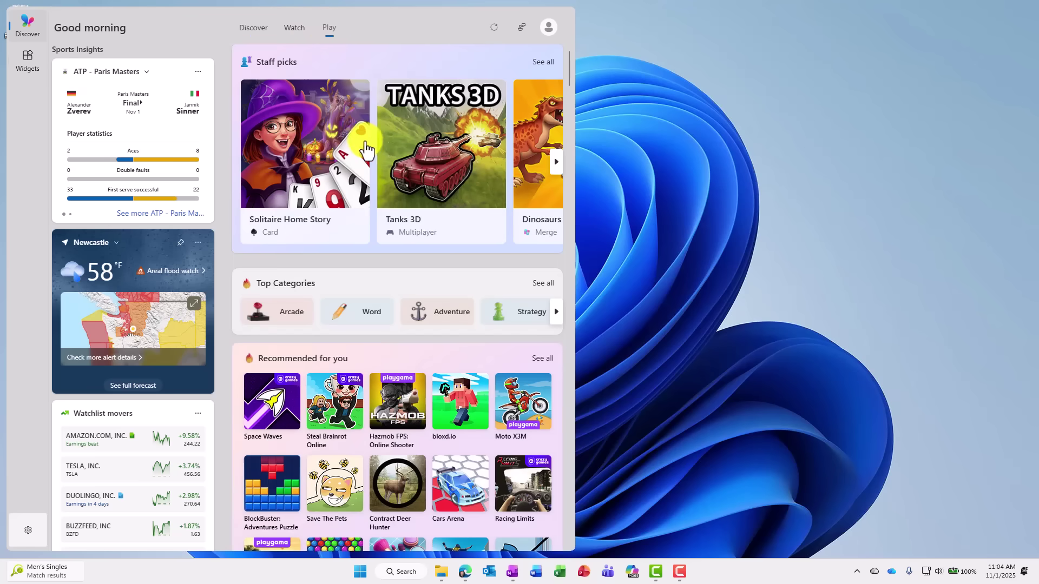
# Turn the Widgets Discover dashboard off in widgets settings, then switch it back on
pyautogui.click(25, 540)
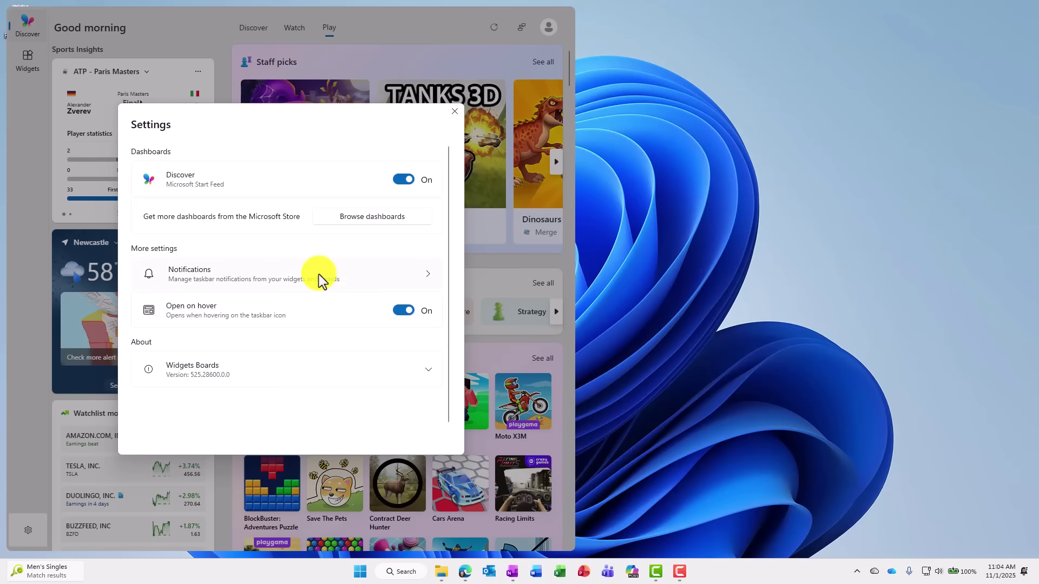
pyautogui.click(402, 179)
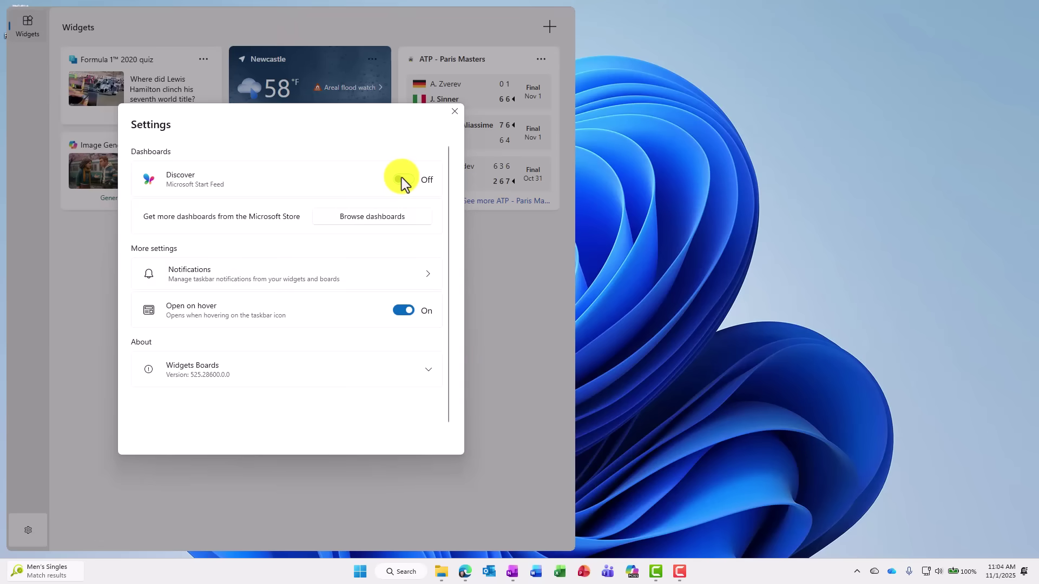
pyautogui.click(454, 111)
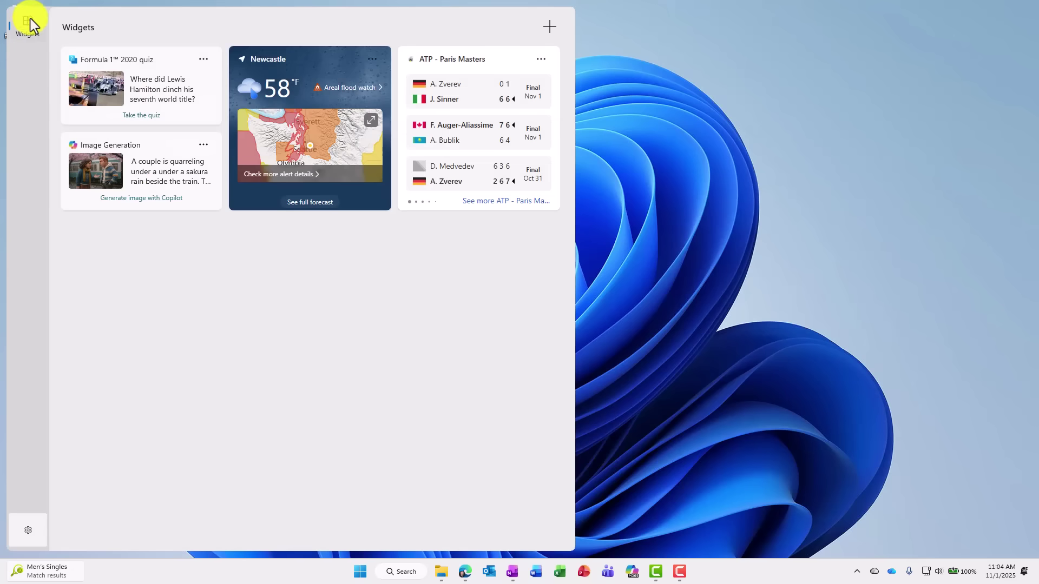
pyautogui.click(28, 530)
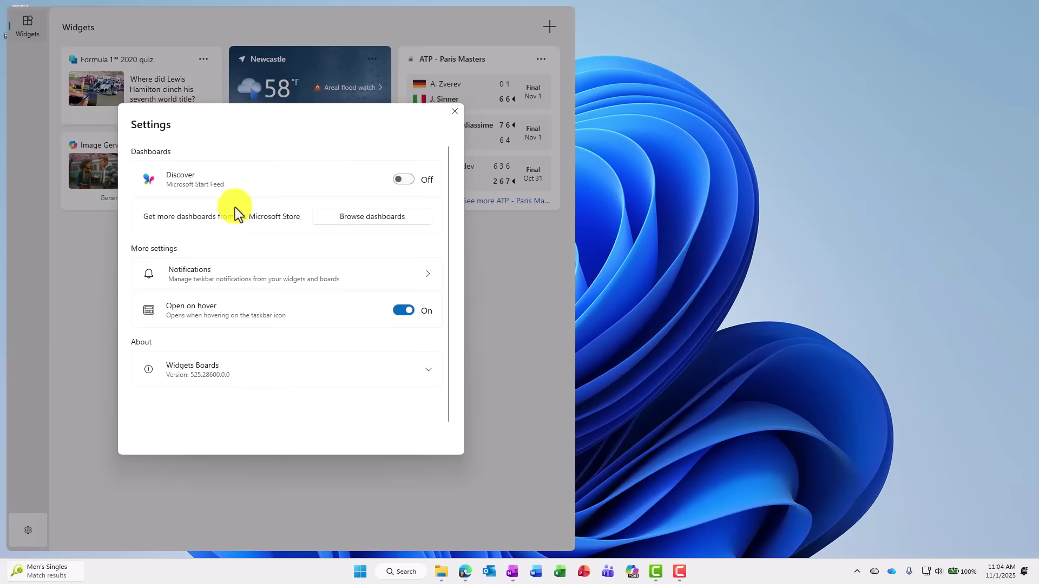
pyautogui.click(401, 179)
pyautogui.click(454, 111)
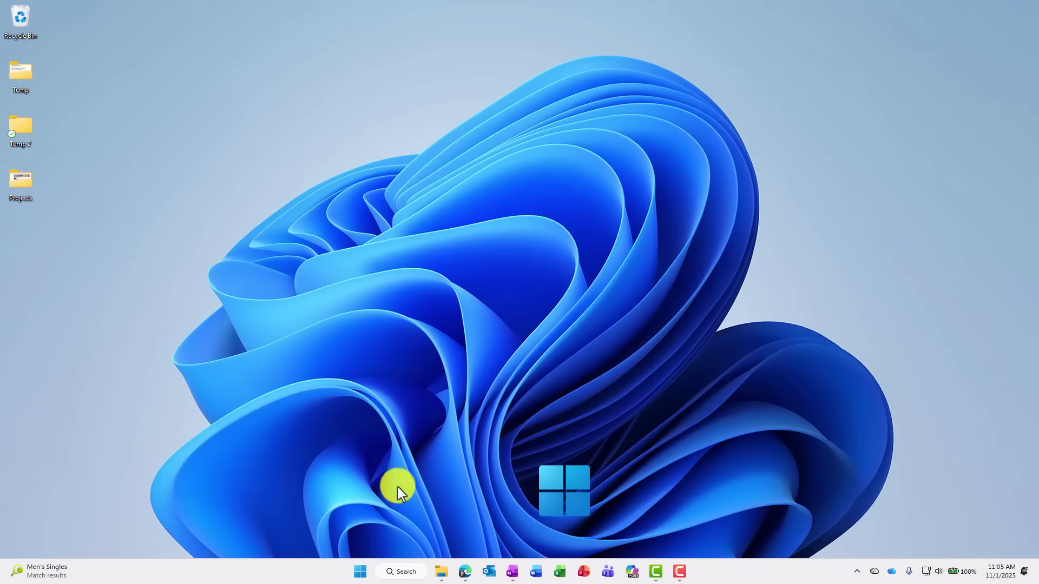
# Show the mobile device pane beside the Start menu and confirm it persists after reopening Start
pyautogui.click(361, 574)
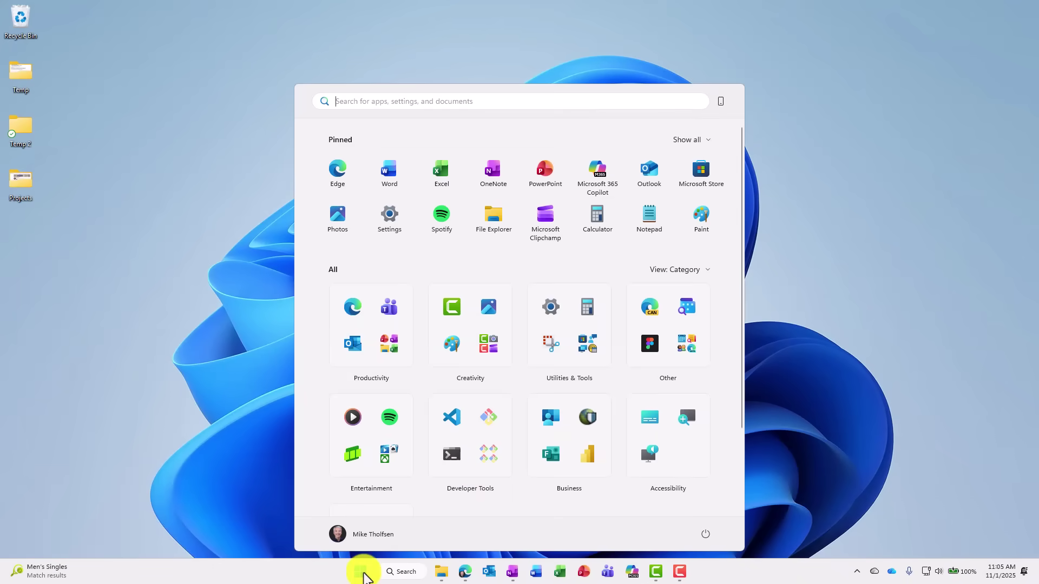
pyautogui.click(721, 102)
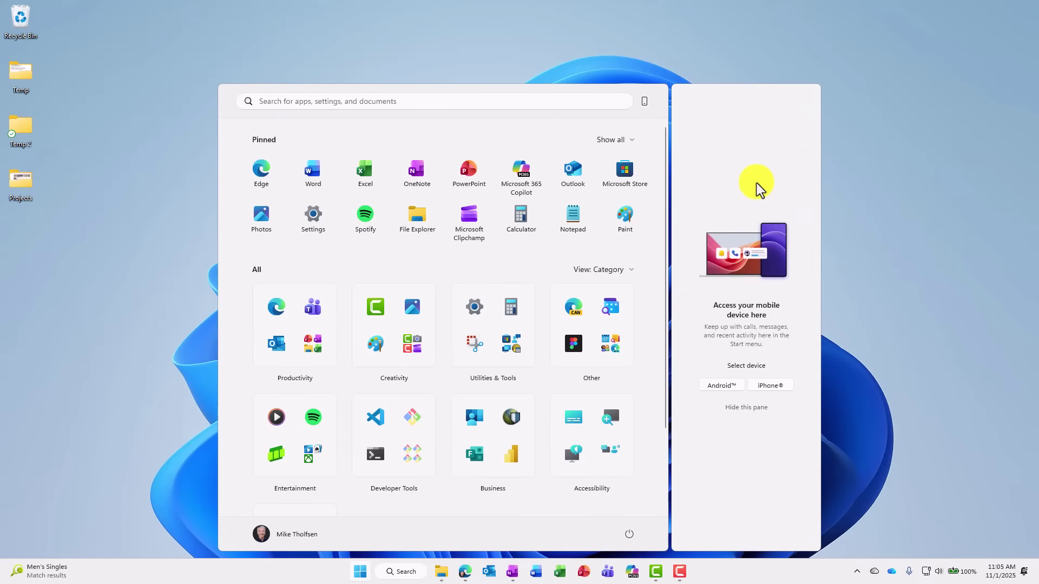
pyautogui.click(360, 573)
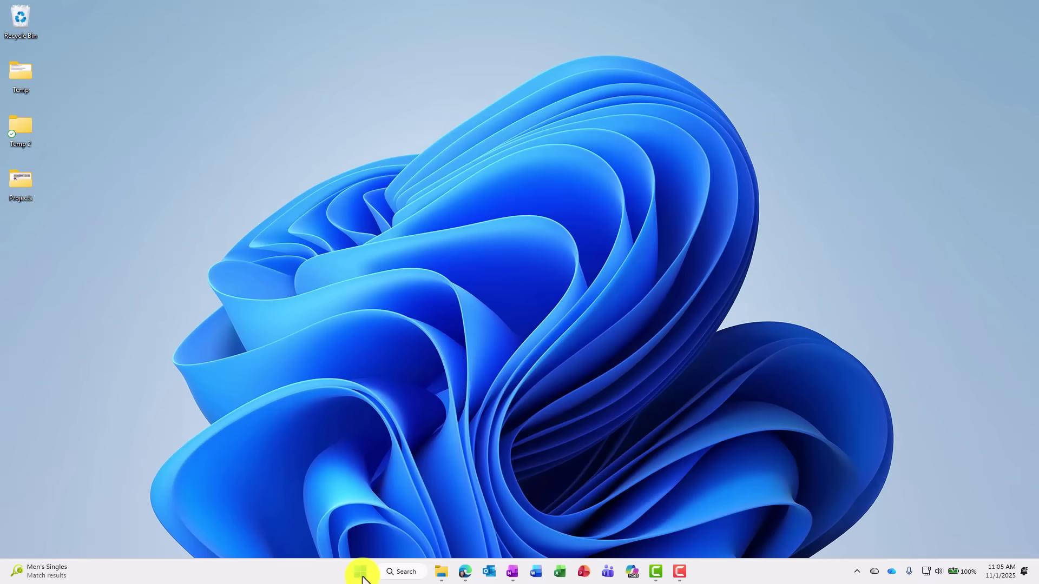
pyautogui.click(360, 573)
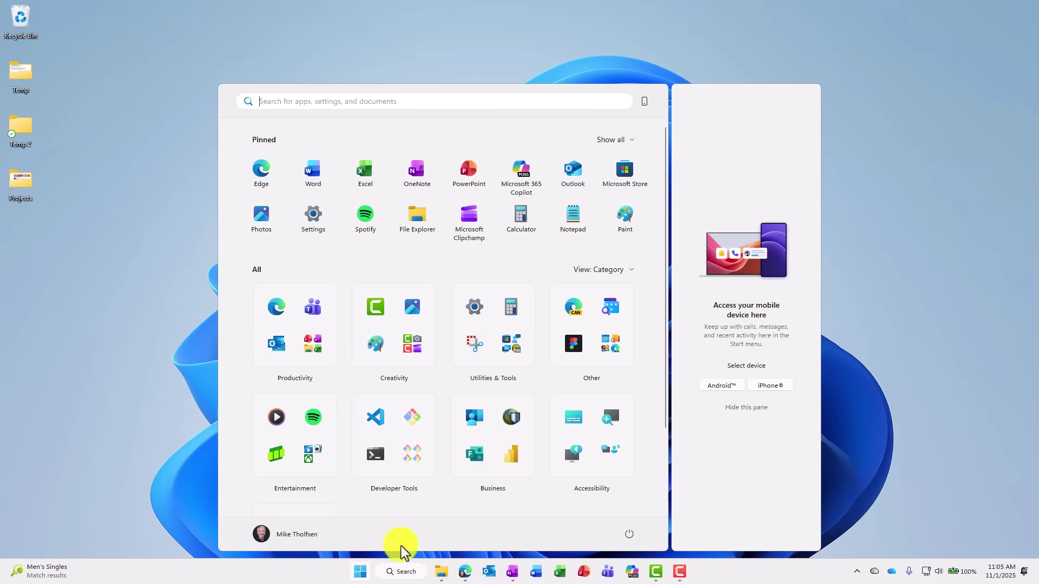
# Pair an iPhone through Phone Link, view its Messages tab, then close Phone Link
pyautogui.click(766, 387)
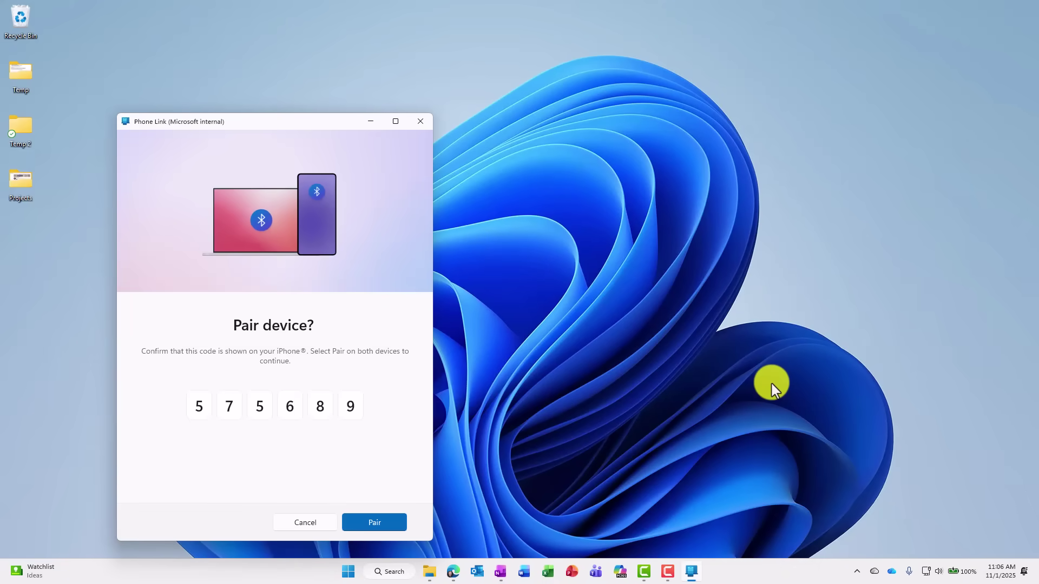
pyautogui.click(380, 524)
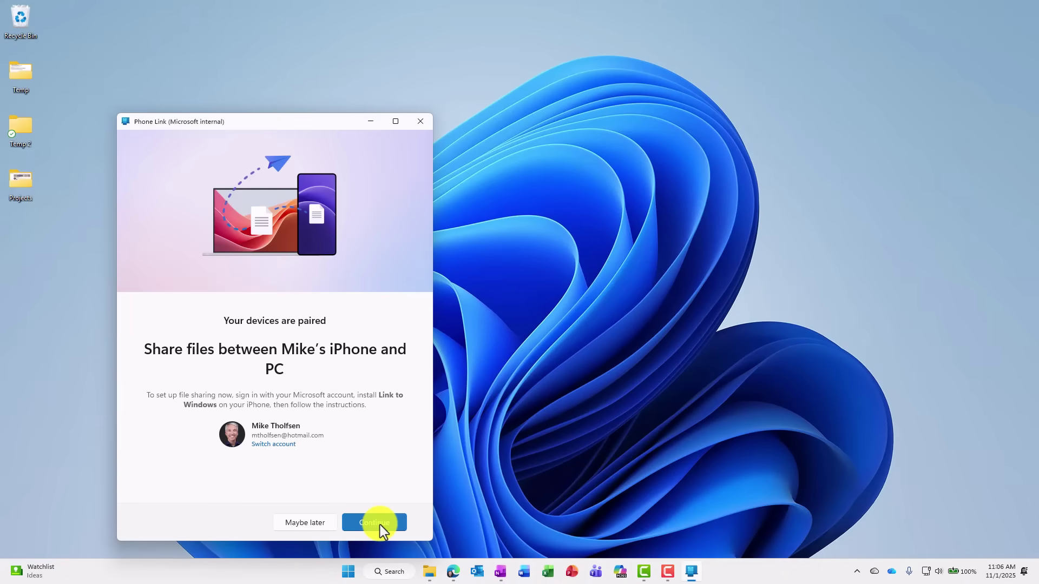
pyautogui.click(381, 524)
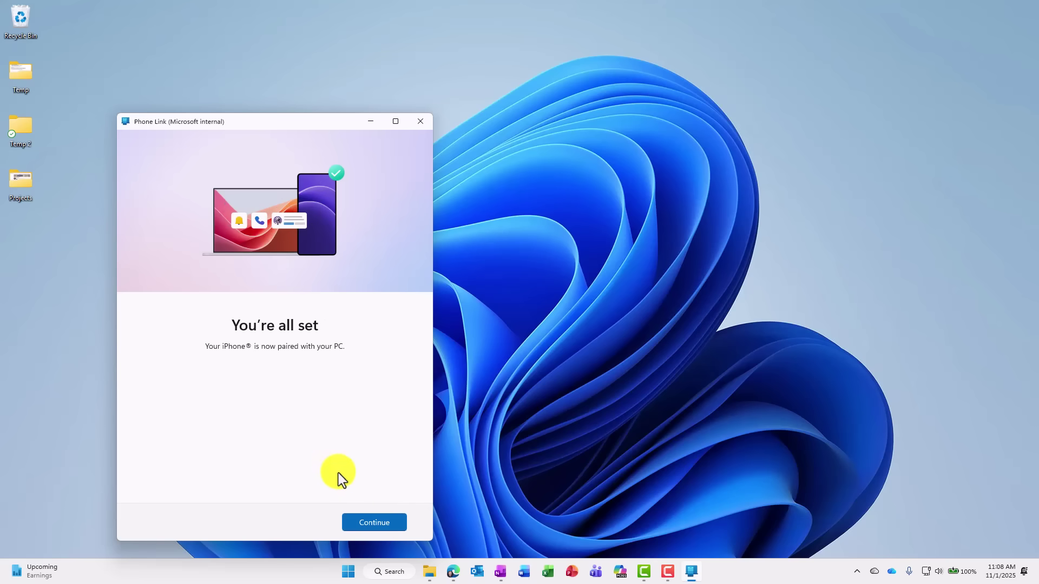
pyautogui.click(371, 524)
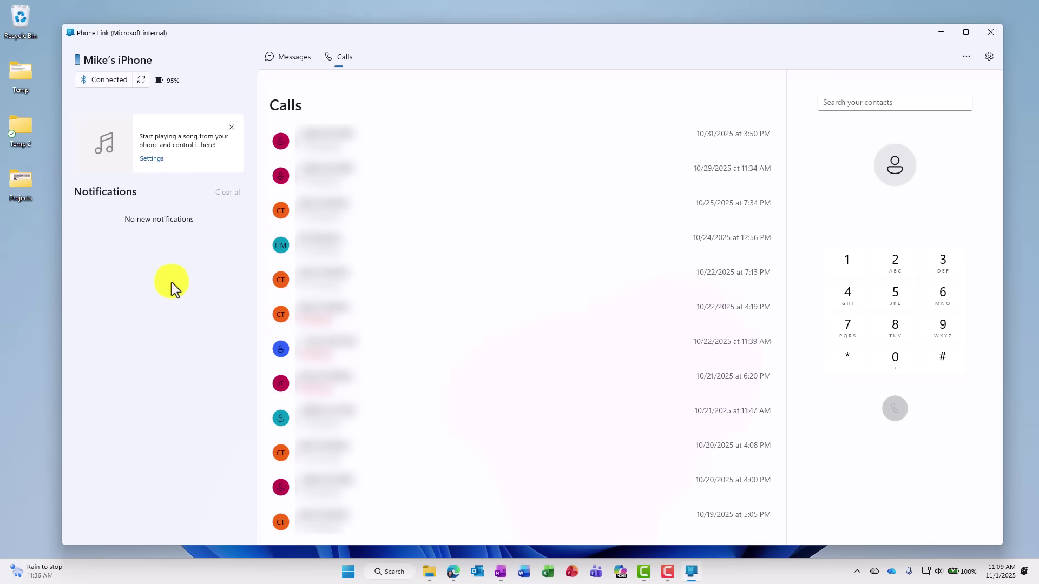
pyautogui.click(295, 52)
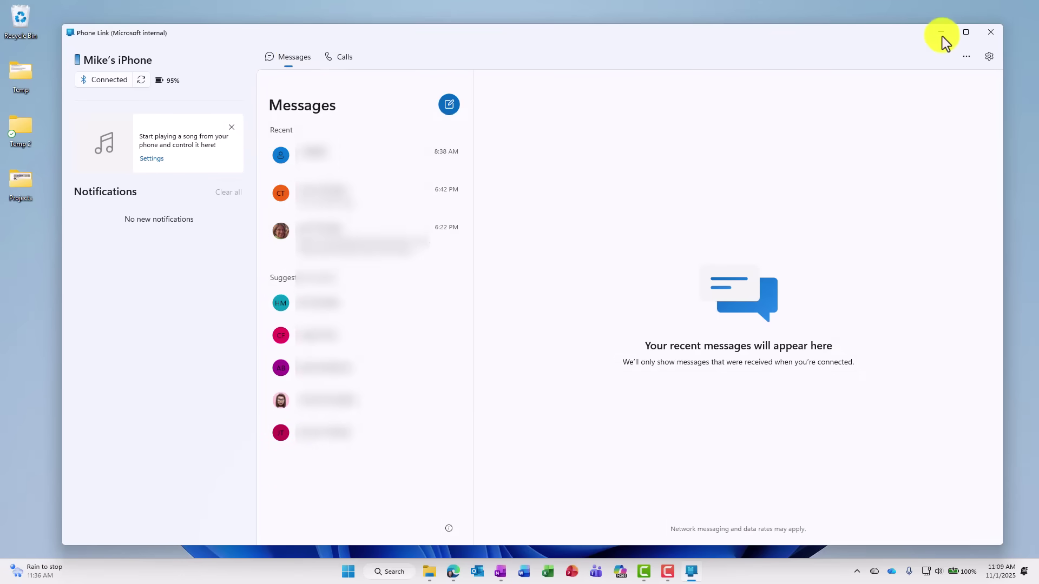
pyautogui.click(990, 33)
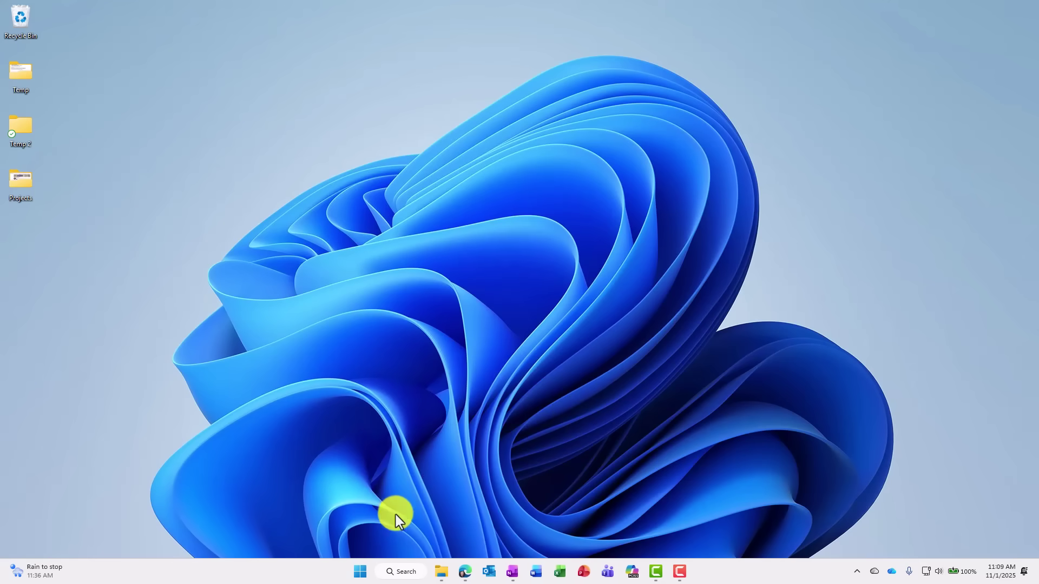
# Check the phone's messages in the Start companion panel, then hide that panel
pyautogui.click(361, 572)
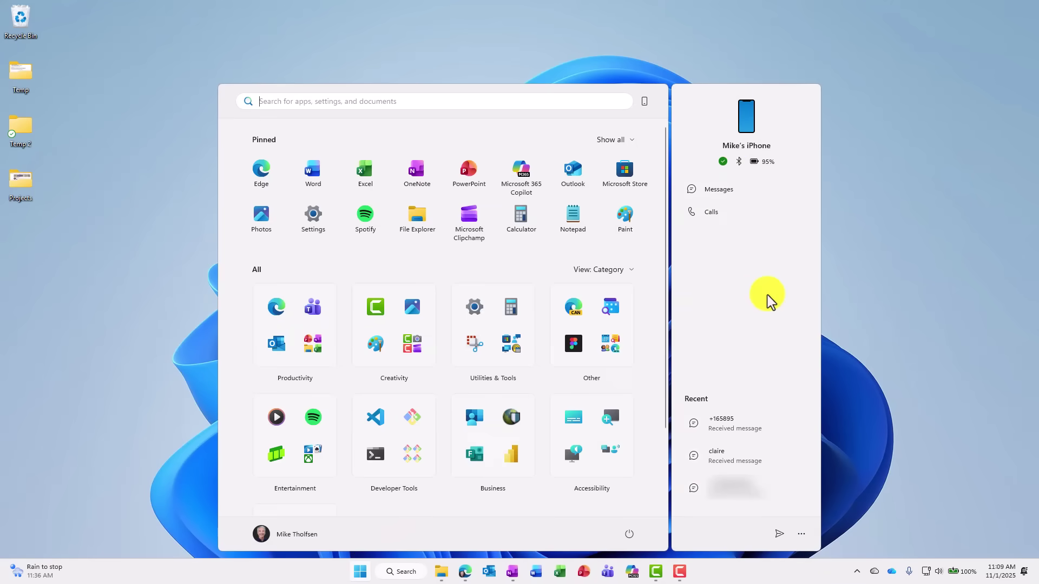
pyautogui.click(713, 192)
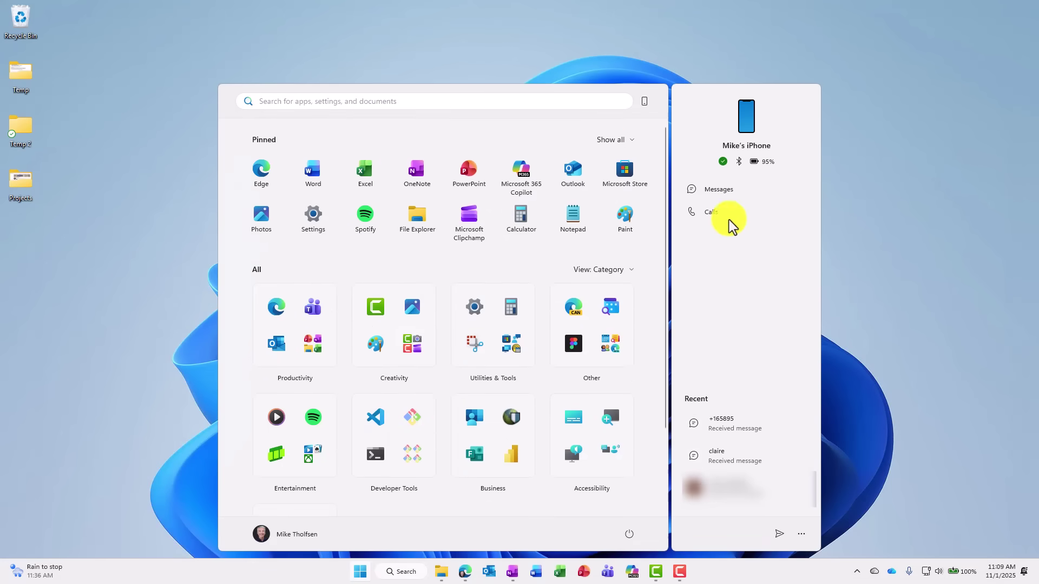
pyautogui.click(644, 102)
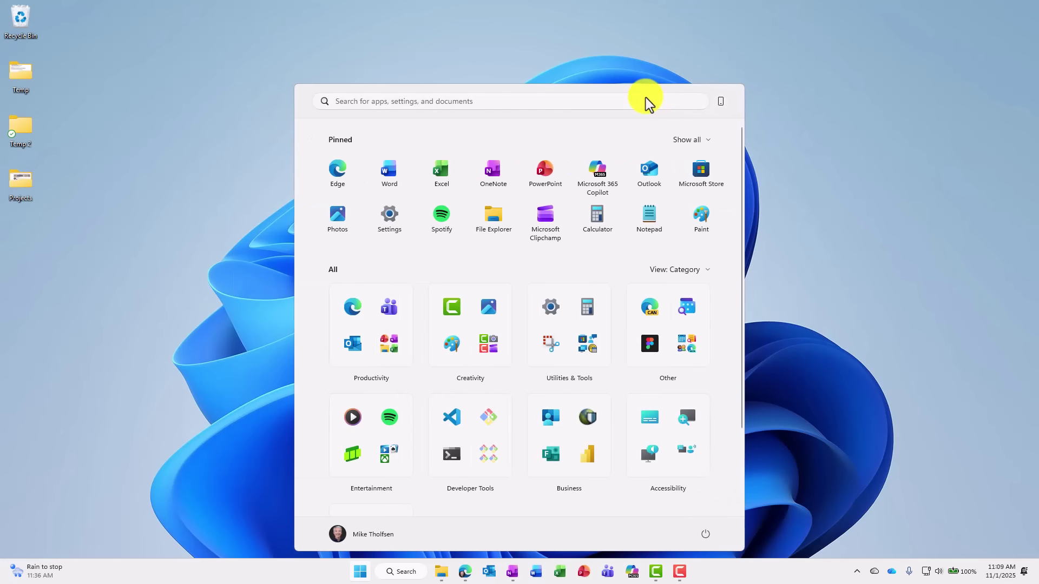
# Bring back the phone pane, then open Date & time settings from the taskbar clock
pyautogui.click(721, 101)
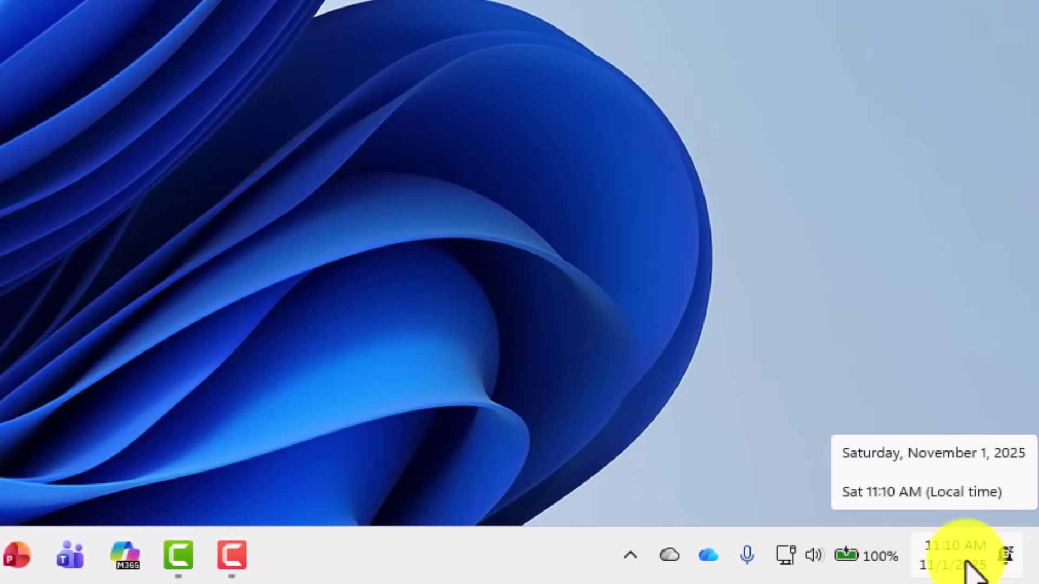
pyautogui.rightClick(965, 563)
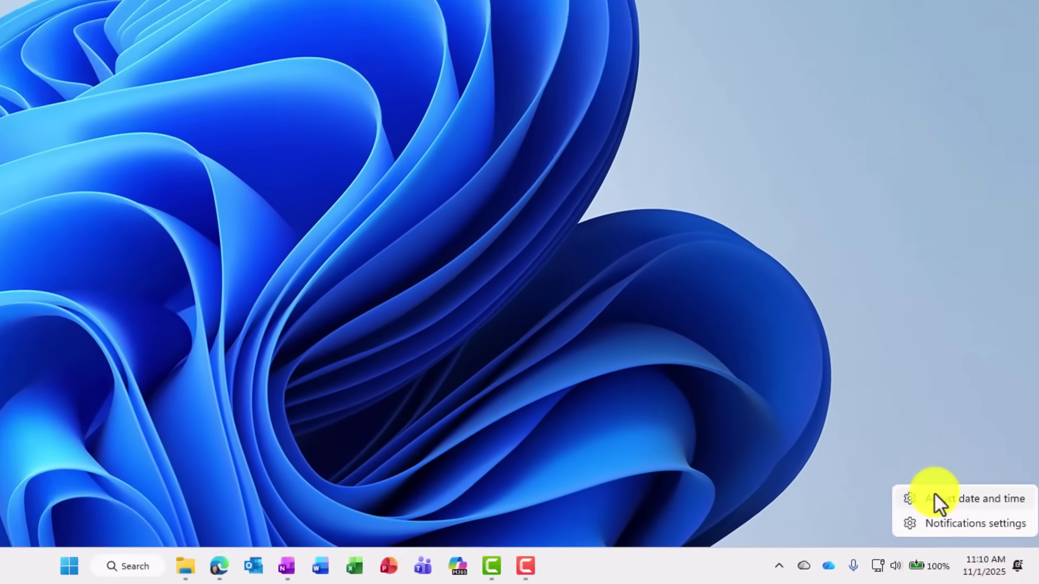
pyautogui.click(887, 450)
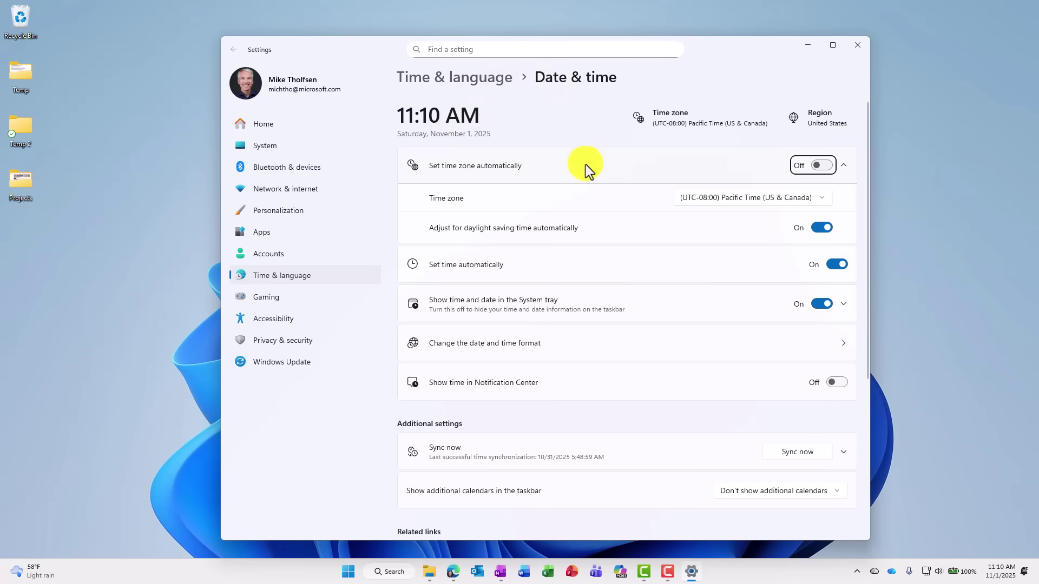
# Turn on 'Show seconds in system tray clock', then turn it back off
pyautogui.click(843, 304)
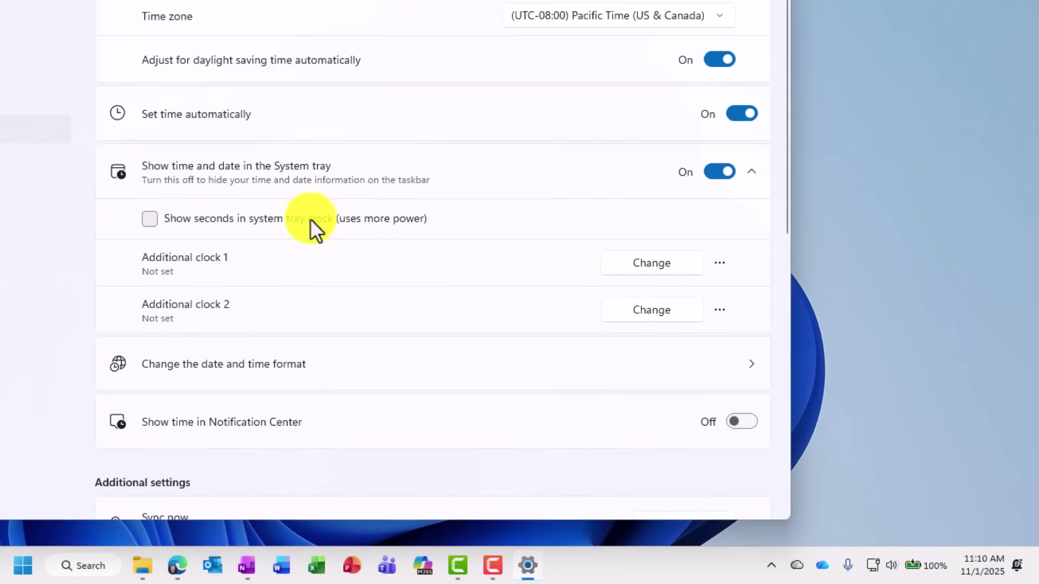
pyautogui.click(151, 217)
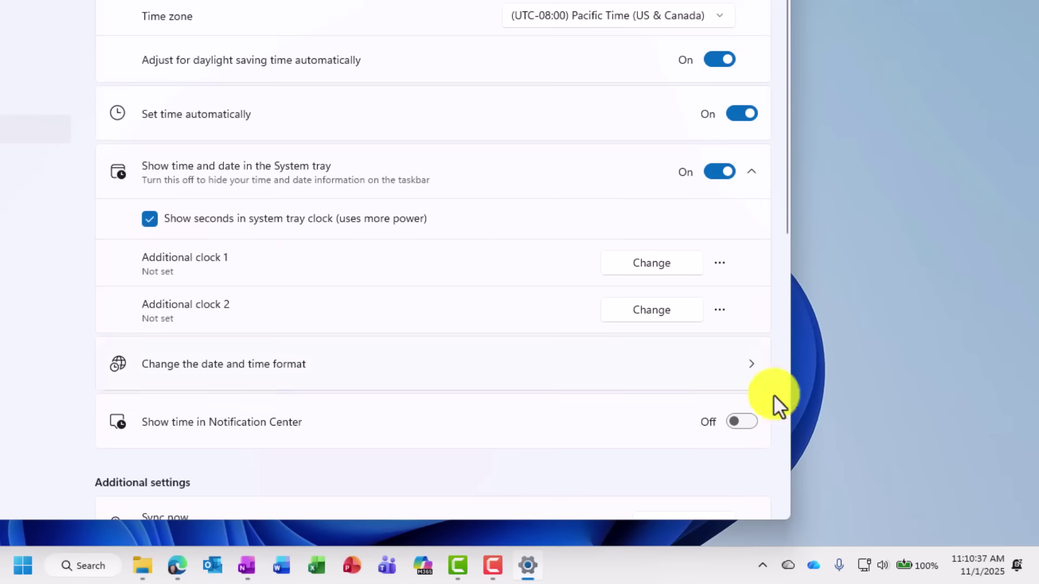
pyautogui.moveTo(971, 571)
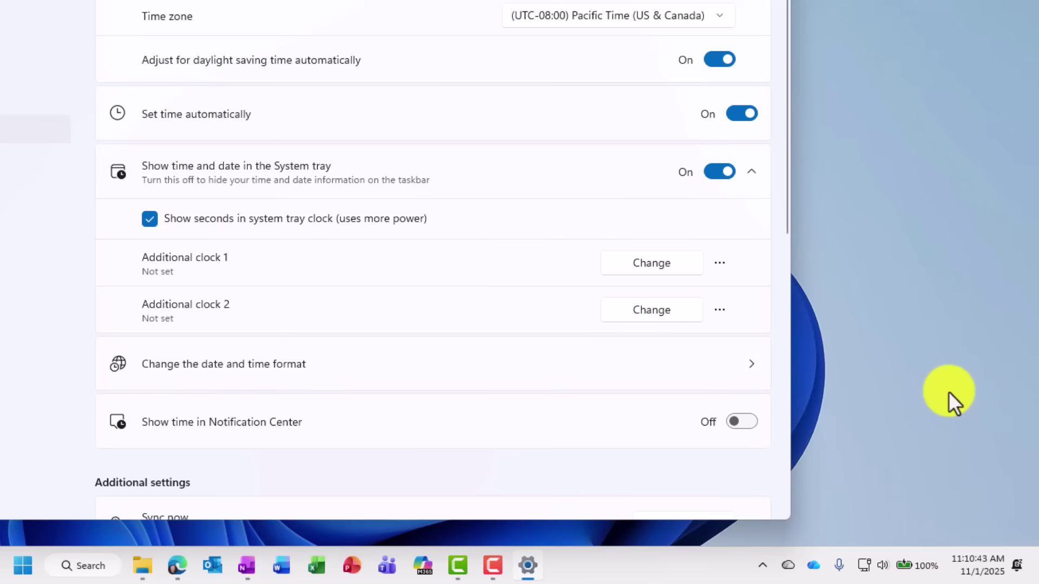
pyautogui.click(151, 217)
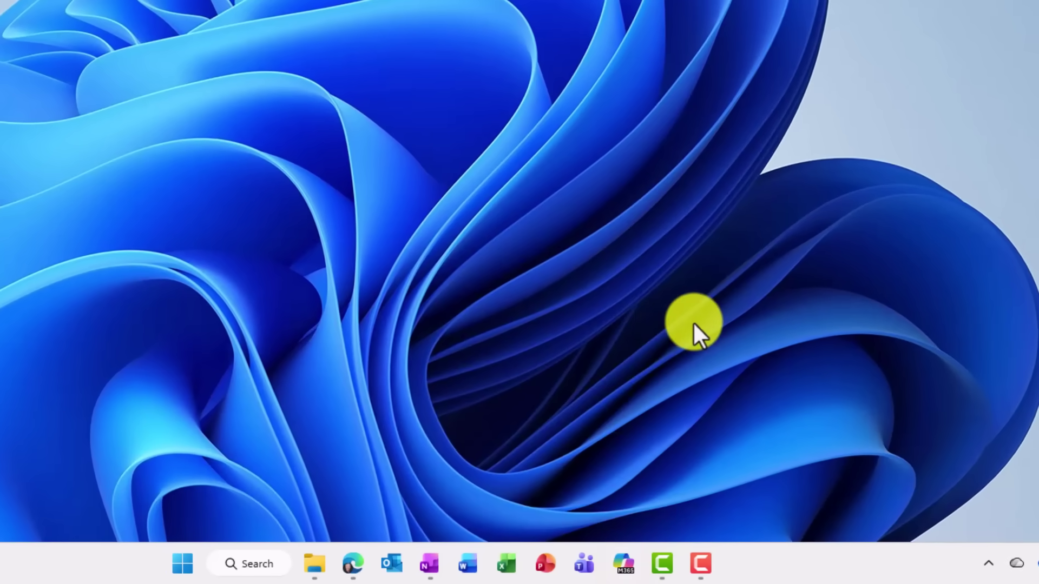
# Send Copilot (Win+C) the pasted prompt researching new Windows 11 features for fall 2025
pyautogui.press('super+c')
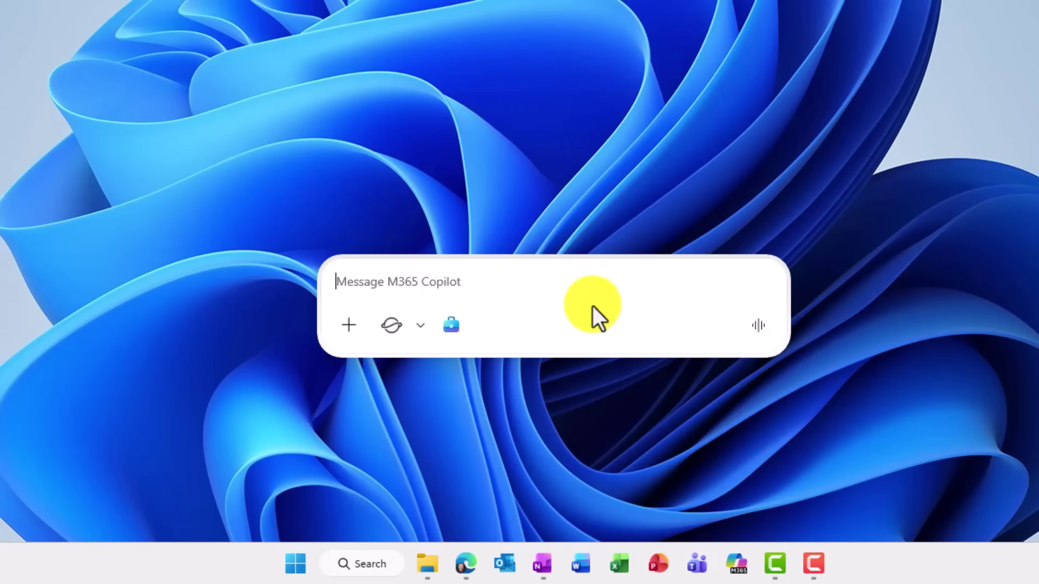
pyautogui.hotkey('ctrl', 'v')
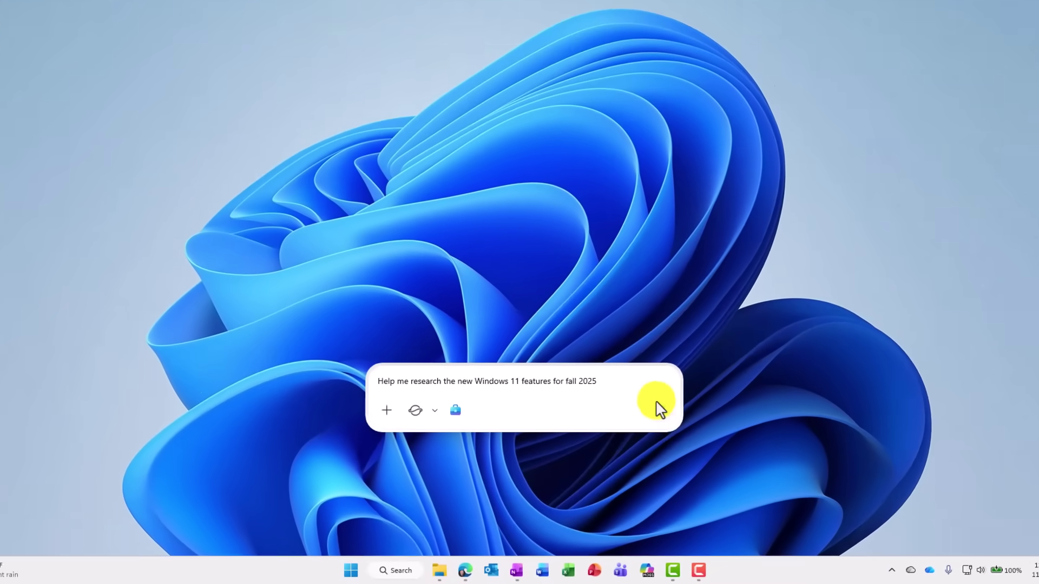
pyautogui.click(758, 325)
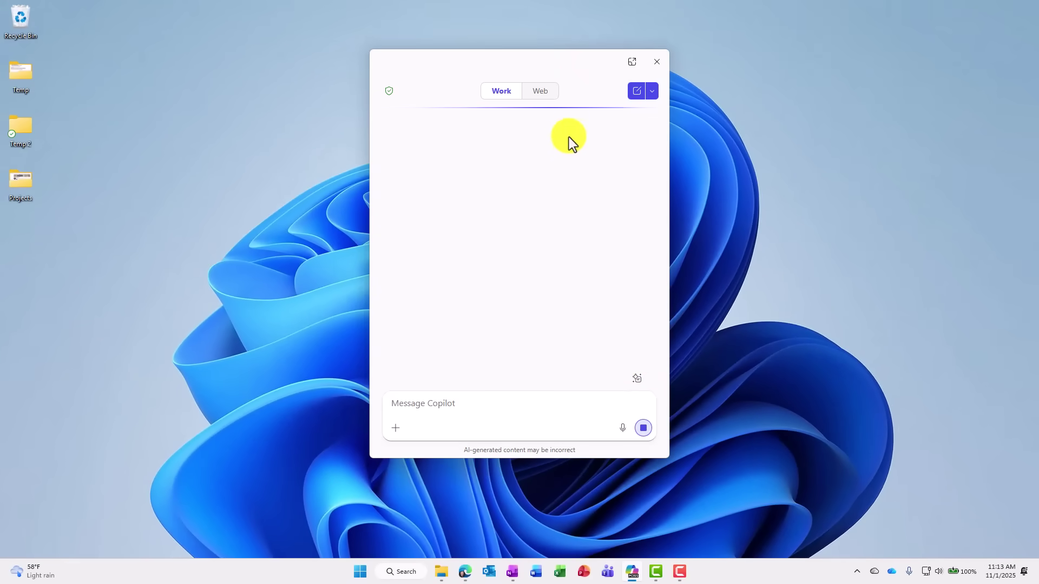
# View Copilot's answer in the full Copilot app, then minimize it
pyautogui.moveTo(665, 143); pyautogui.dragTo(646, 108)
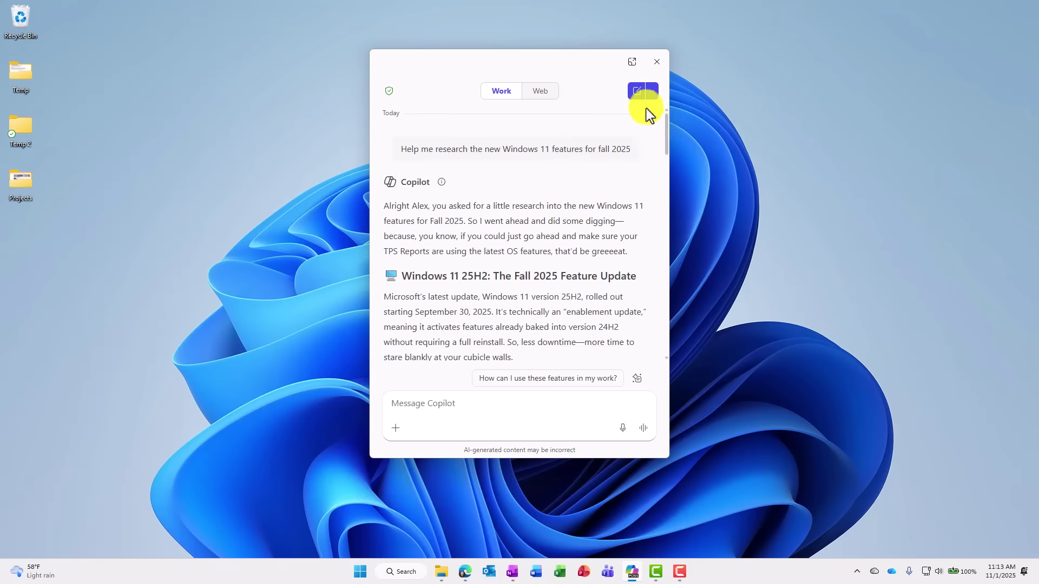
pyautogui.click(632, 62)
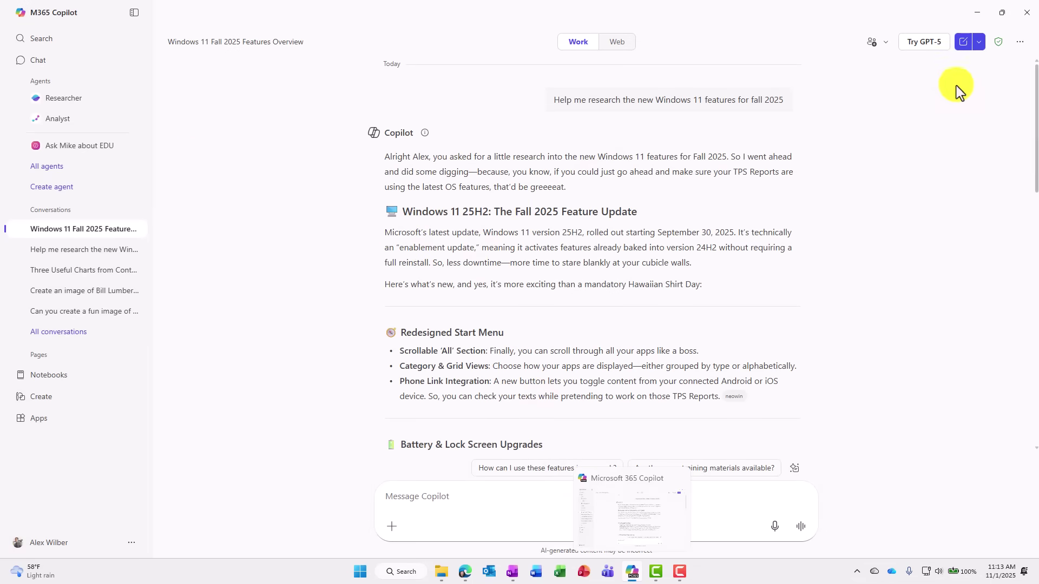
pyautogui.click(977, 12)
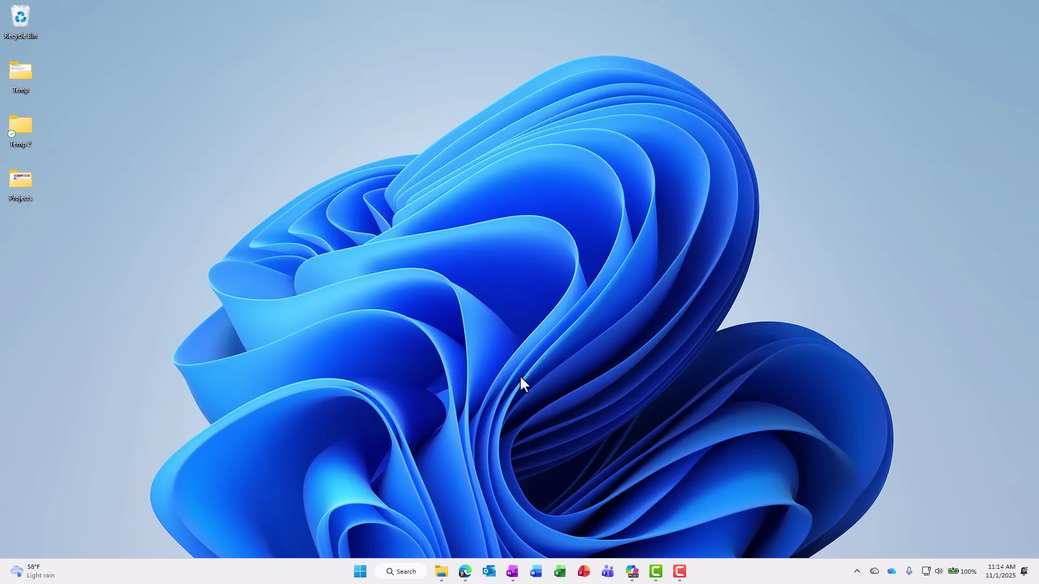
pyautogui.press('super+i')
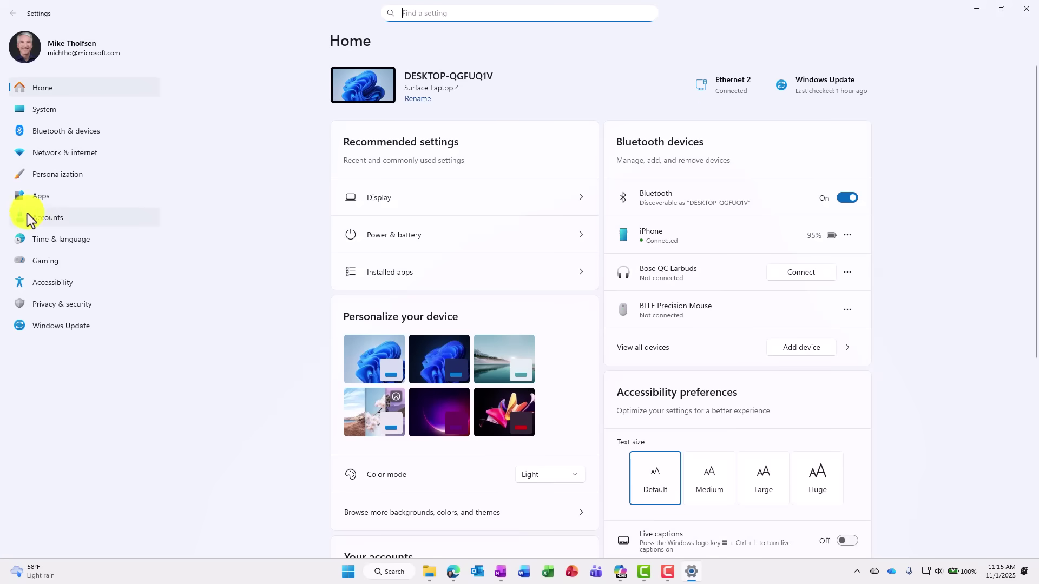
pyautogui.click(50, 217)
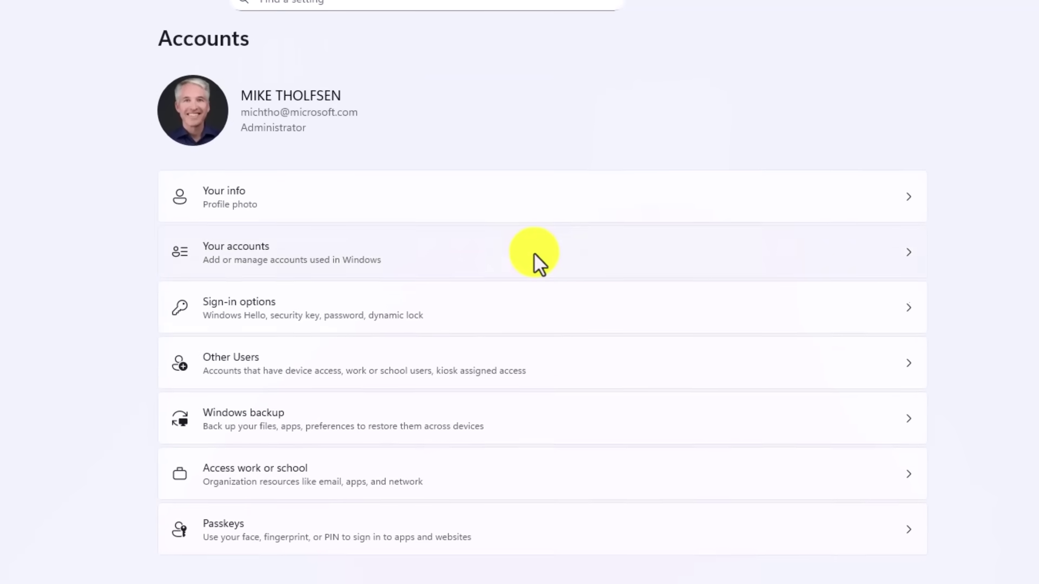
pyautogui.click(527, 187)
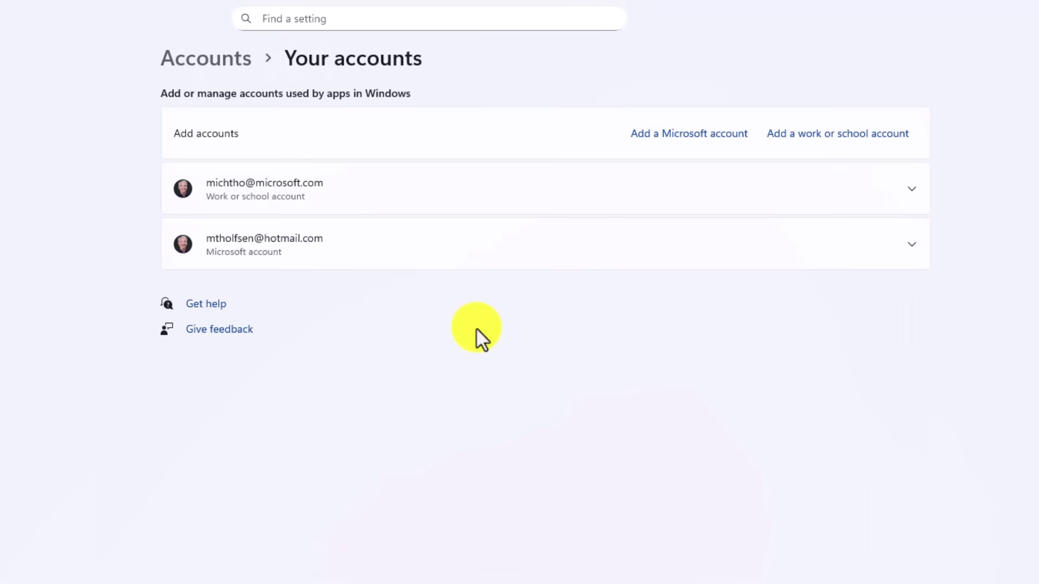
pyautogui.click(216, 58)
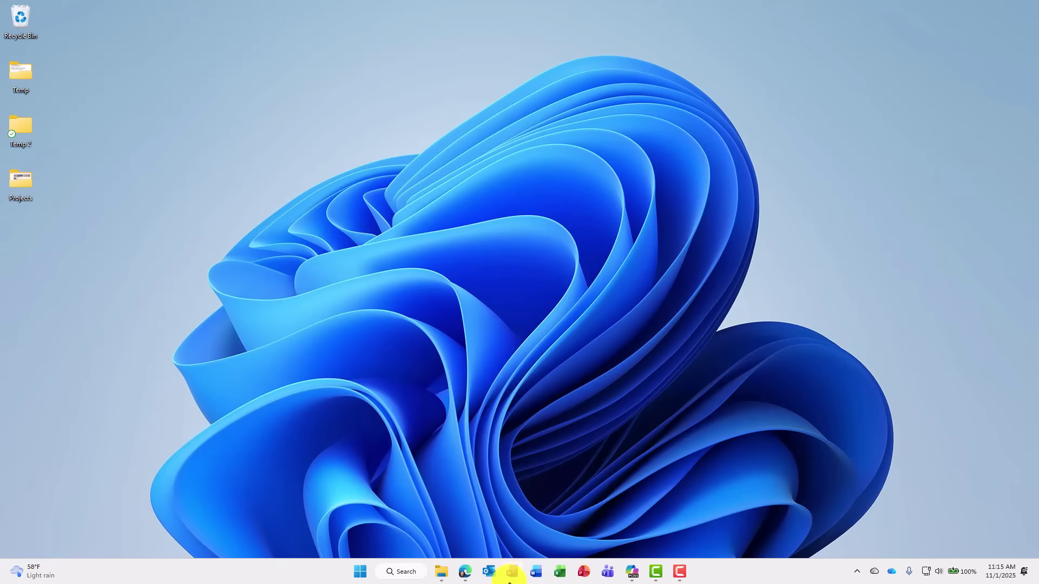
# In OneNote, insert an en dash (Win+-) under En Dash and an em dash (Win+Shift+-) under Em dash
pyautogui.click(512, 571)
pyautogui.click(176, 171)
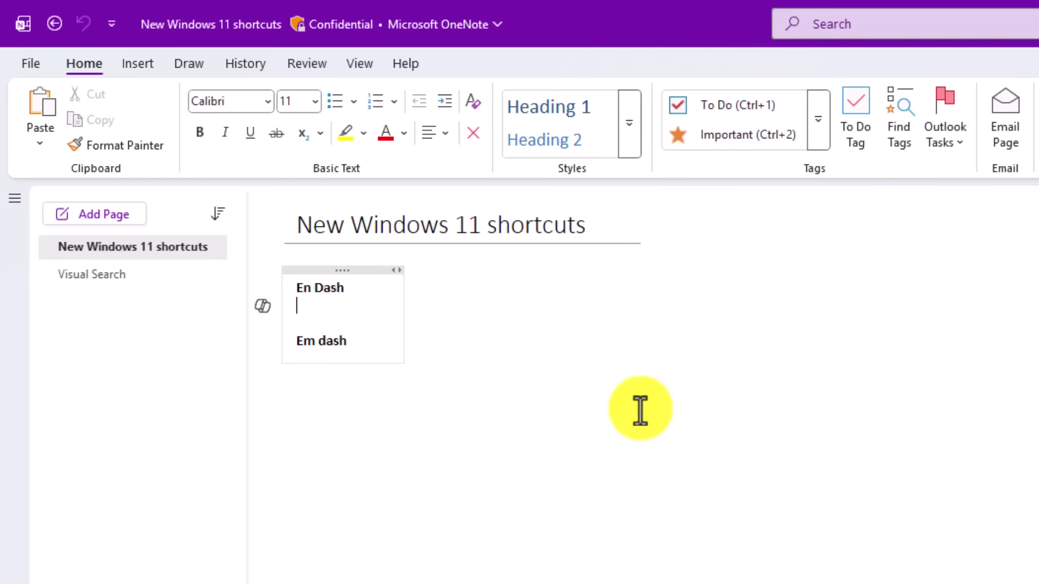
pyautogui.press('super+minus')
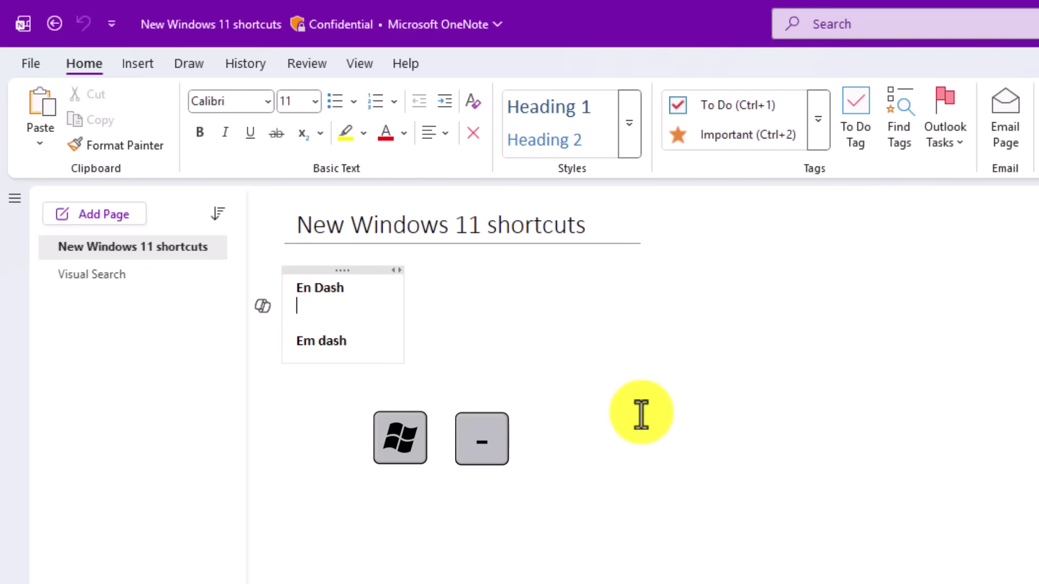
pyautogui.click(365, 349)
pyautogui.press('Return')
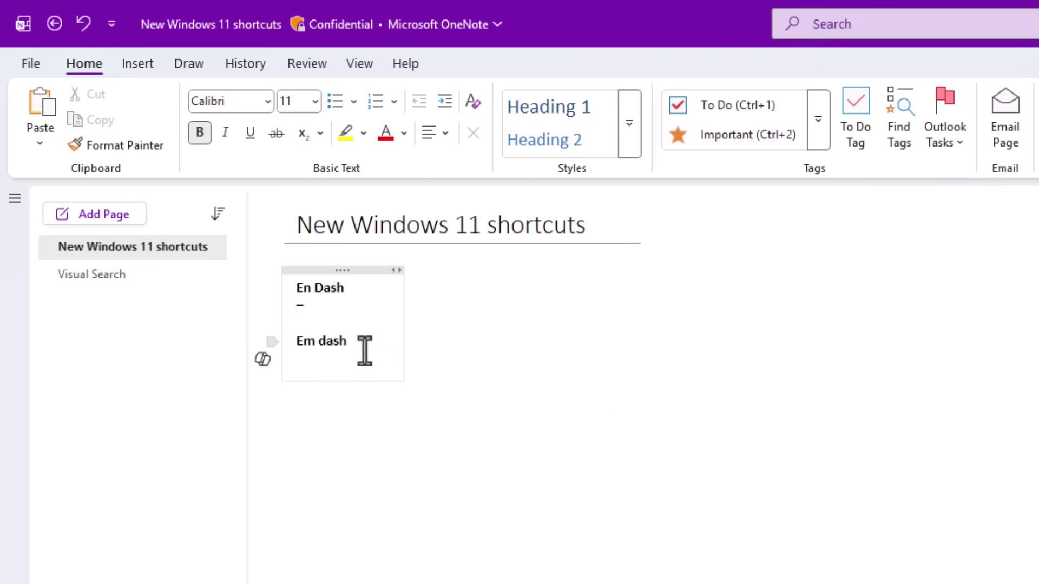
pyautogui.press('super+shift+minus')
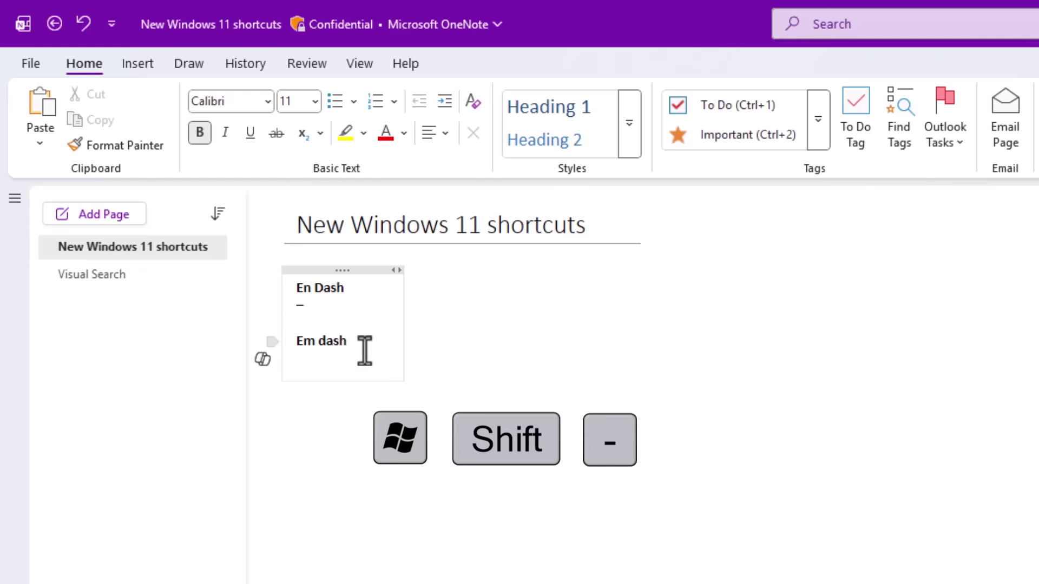
pyautogui.click(310, 358)
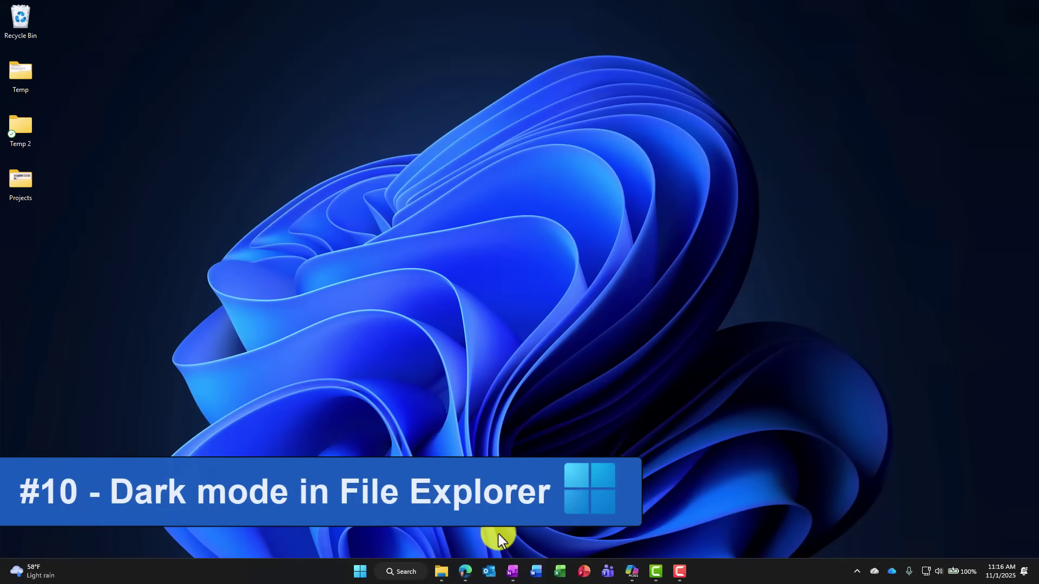
# Paste the contents of Temp into the Temp 2 folder and dismiss the copy progress window
pyautogui.click(440, 571)
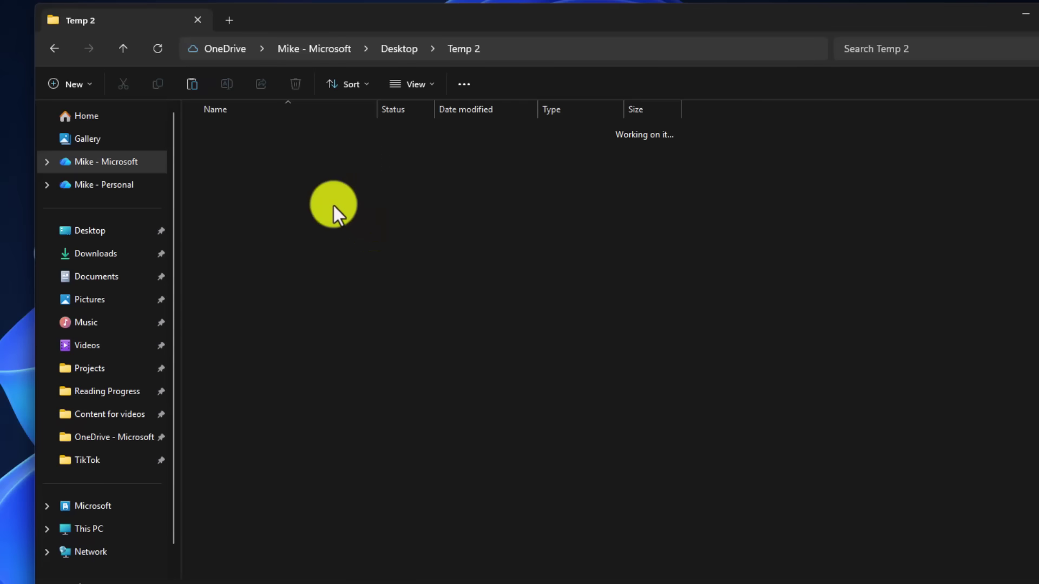
pyautogui.hotkey('ctrl', 'v')
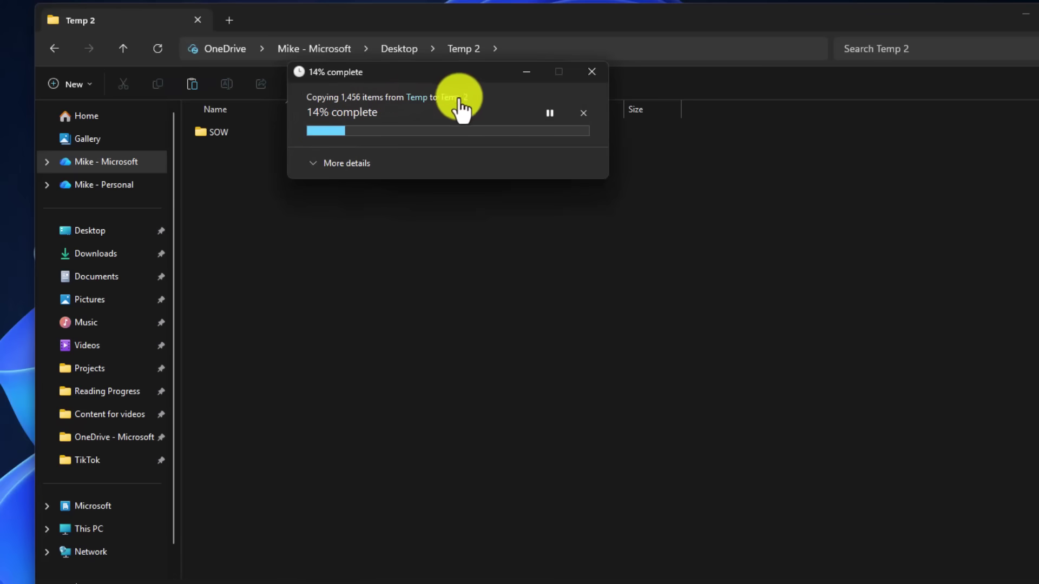
pyautogui.moveTo(466, 76); pyautogui.dragTo(542, 225)
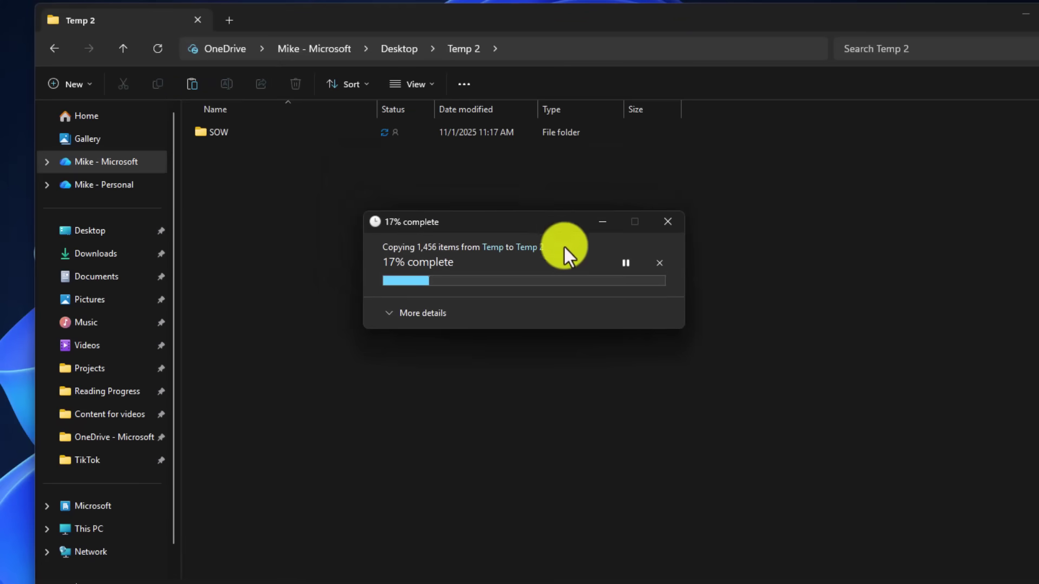
pyautogui.click(669, 223)
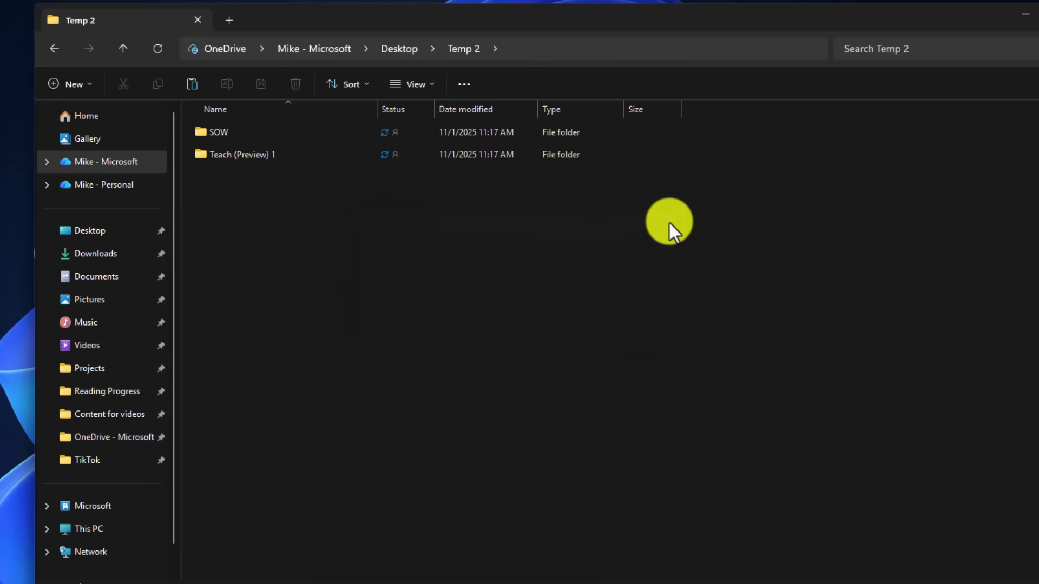
# Recycle the SOW and Teach (Preview) 1 folders and expand the progress dialog's details
pyautogui.click(228, 153)
pyautogui.keyDown('ctrl'); pyautogui.click(210, 131); pyautogui.keyUp('ctrl')
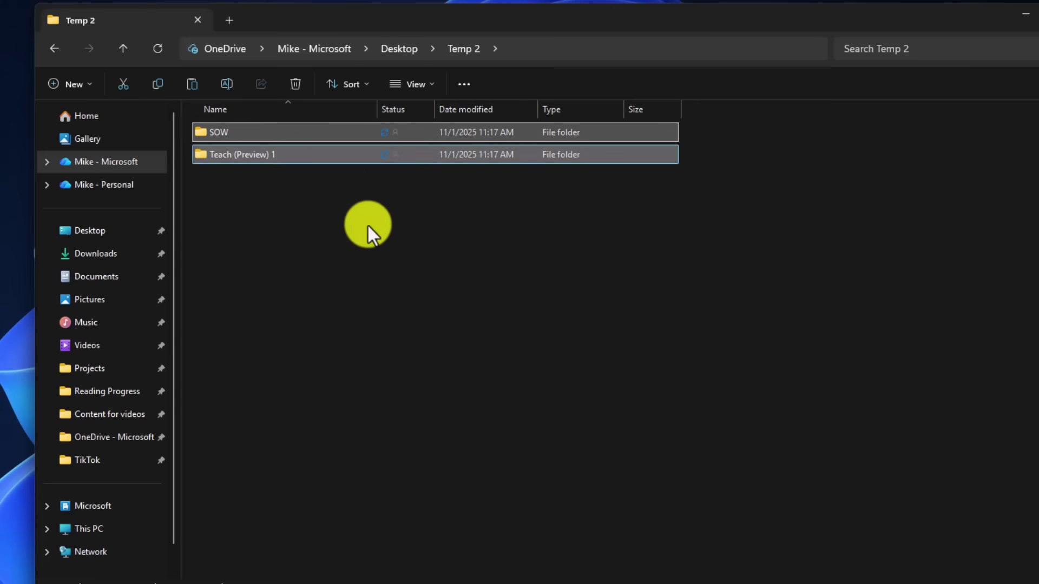
pyautogui.press('Delete')
pyautogui.moveTo(410, 69); pyautogui.dragTo(495, 251)
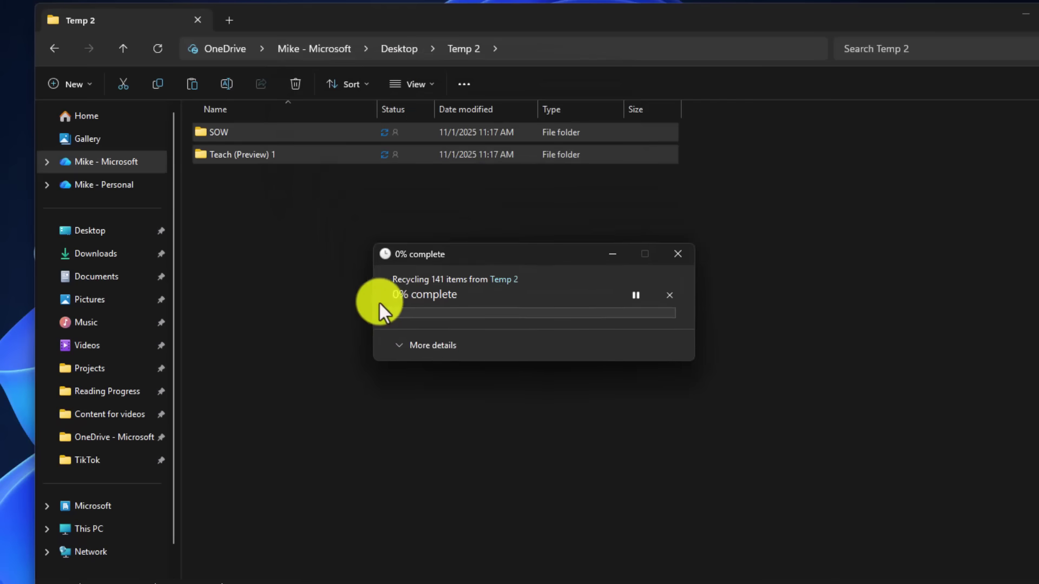
pyautogui.click(424, 344)
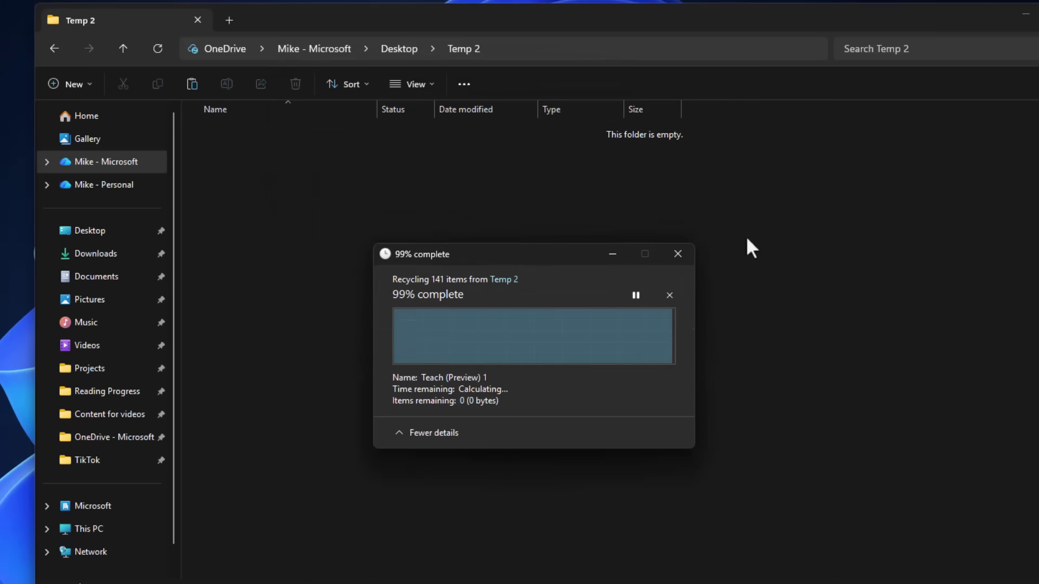